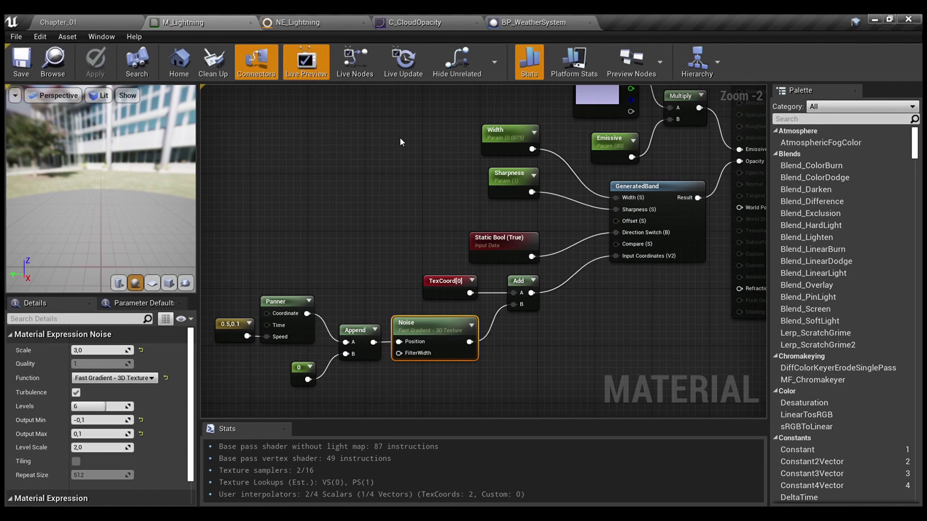
click(399, 141)
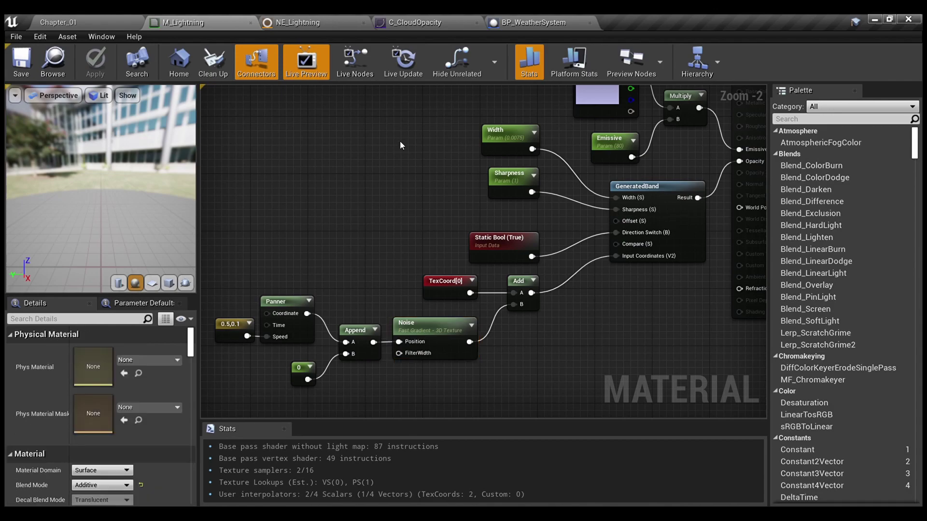
right_drag(399, 141, 405, 124)
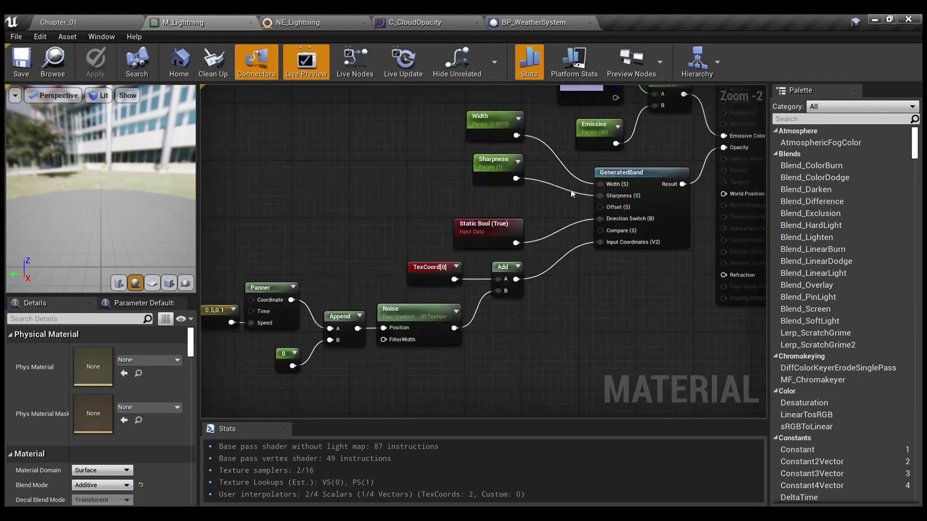
click(621, 178)
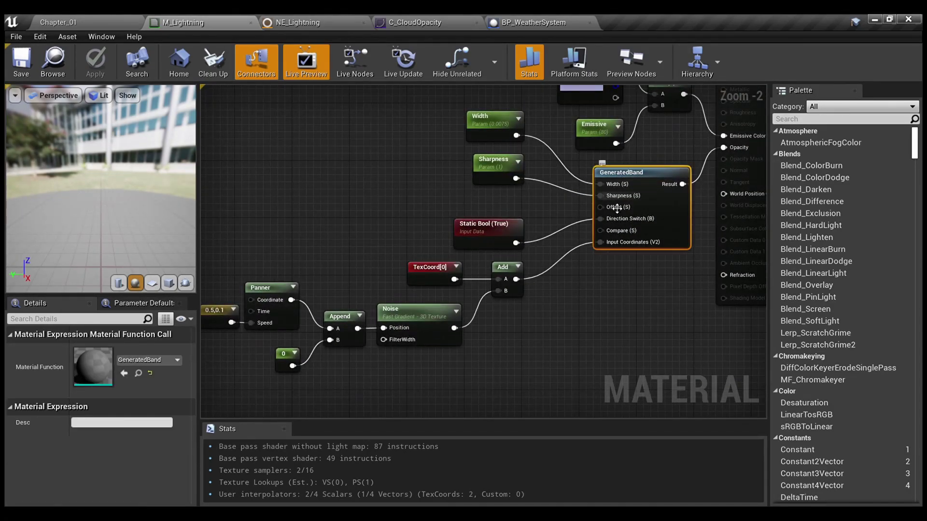
right_drag(623, 181, 505, 224)
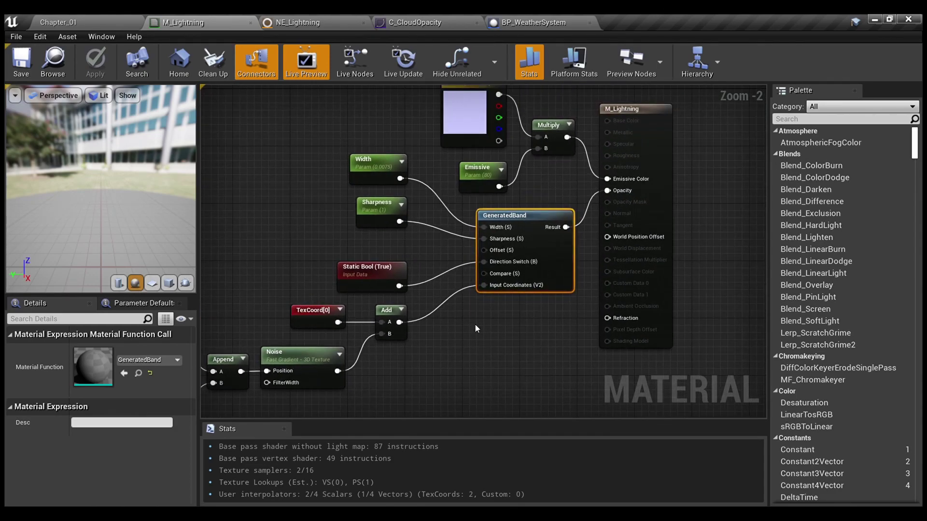
click(638, 117)
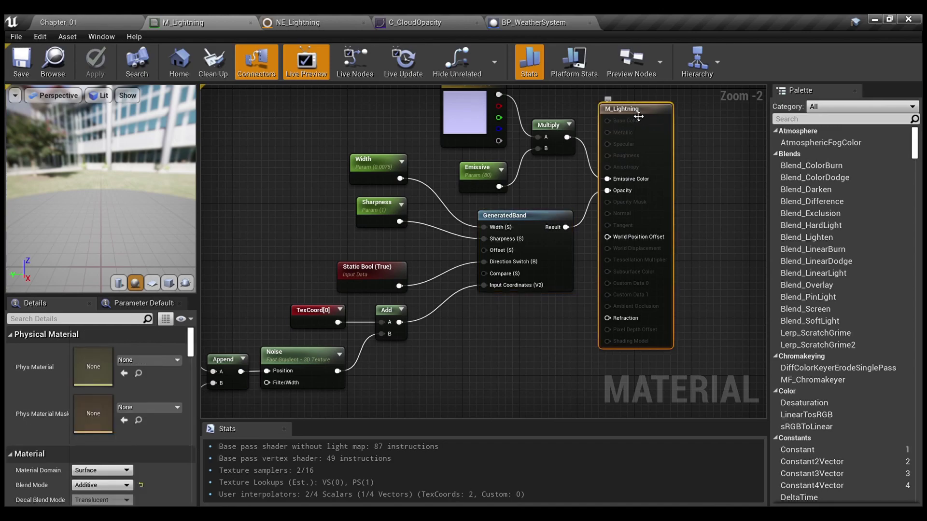
scroll(83, 346, down, 2)
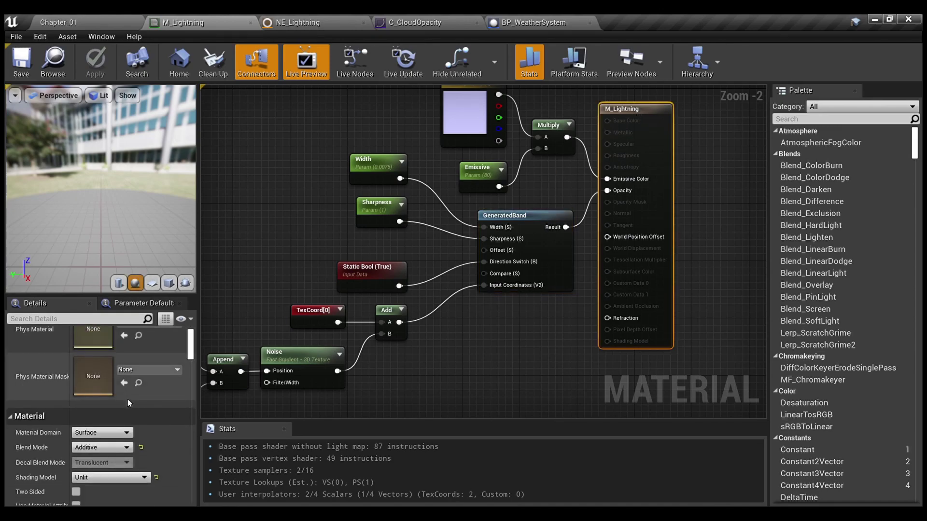
scroll(127, 399, down, 8)
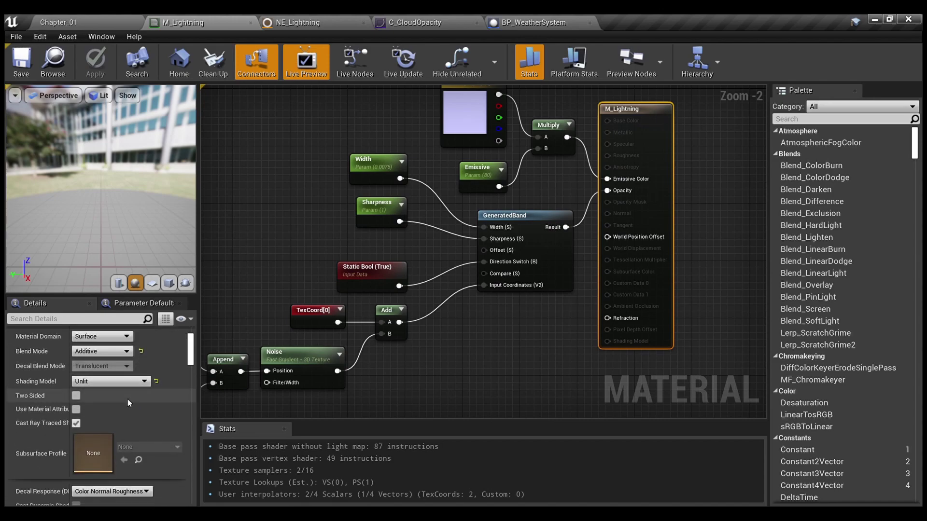
scroll(128, 399, down, 10)
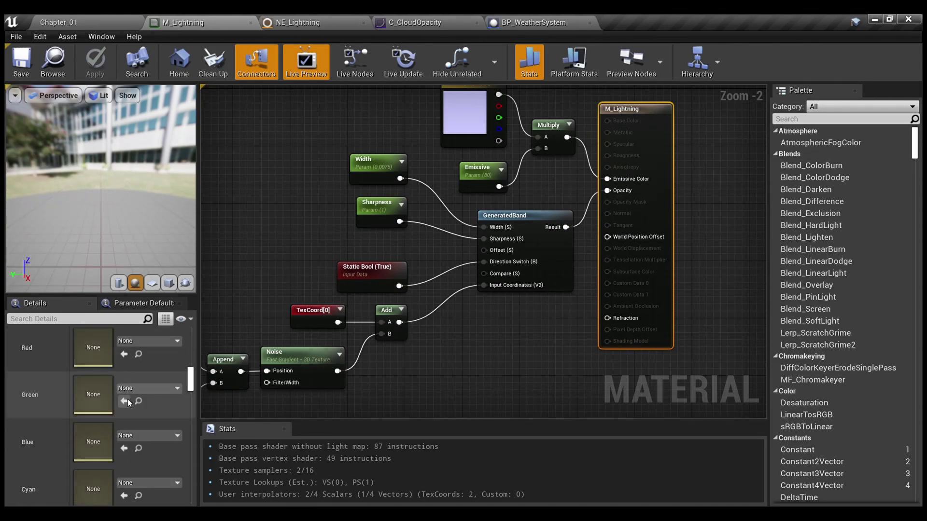
scroll(127, 399, up, 3)
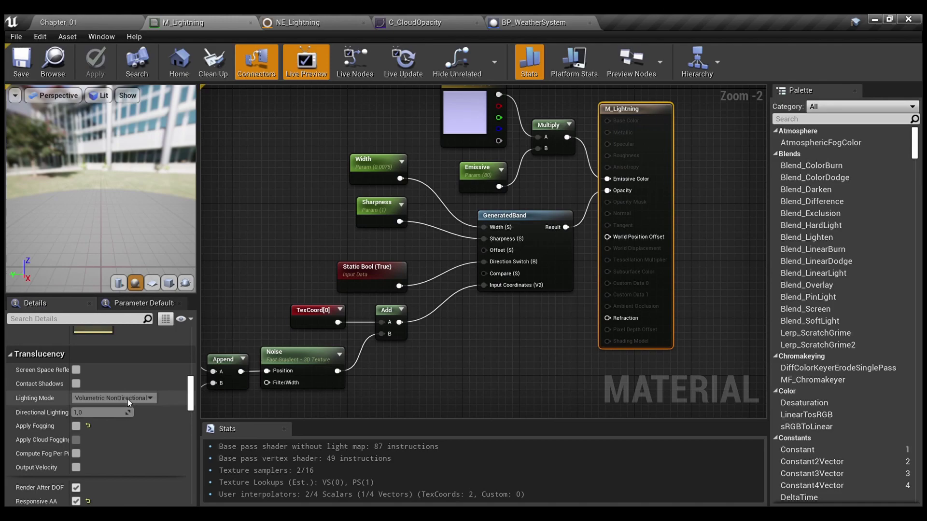
scroll(127, 399, up, 8)
scroll(127, 399, down, 8)
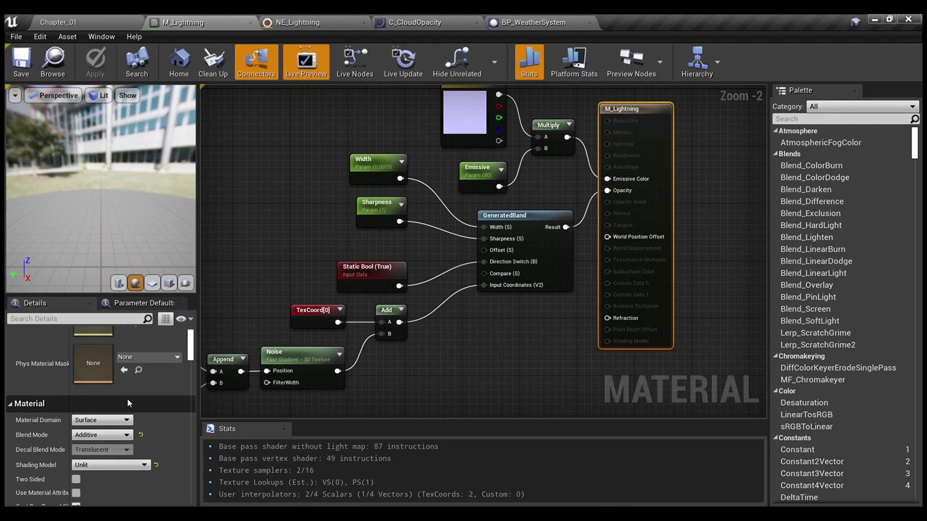
right_drag(543, 178, 513, 207)
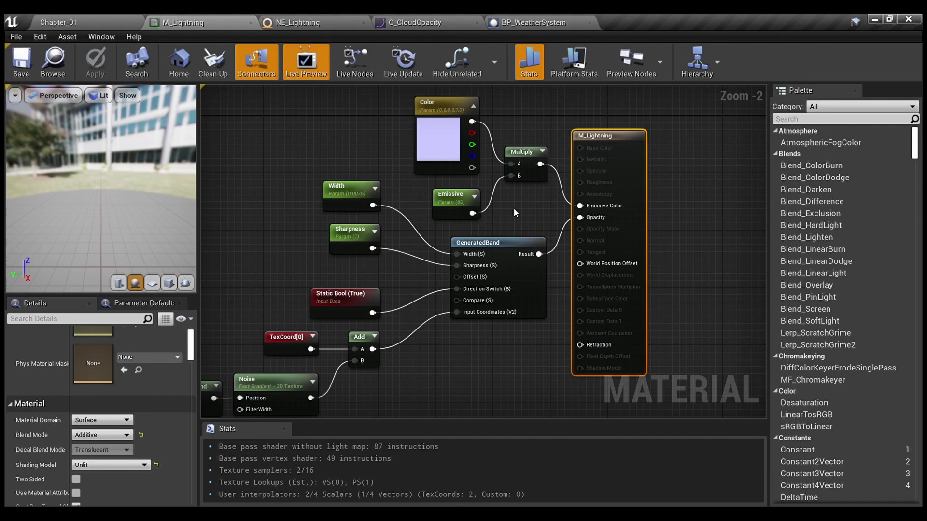
drag(514, 209, 473, 162)
click(526, 207)
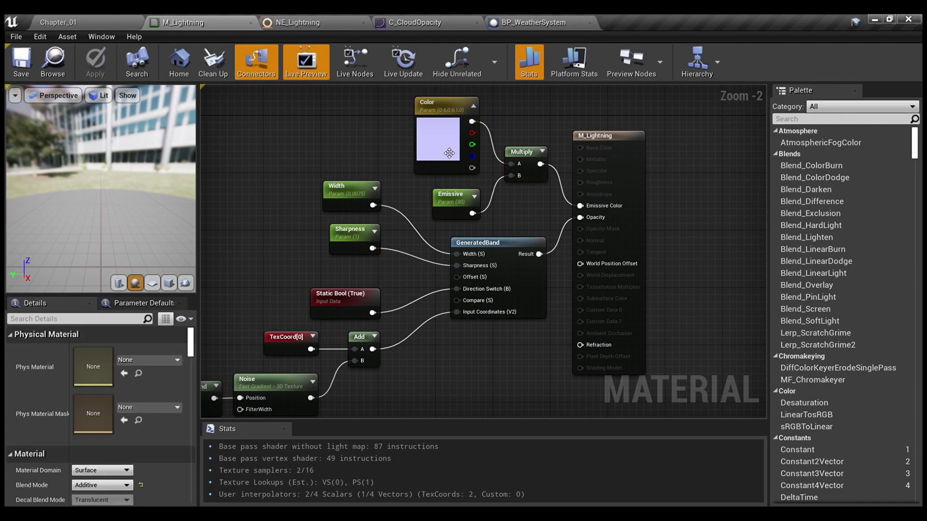
click(449, 151)
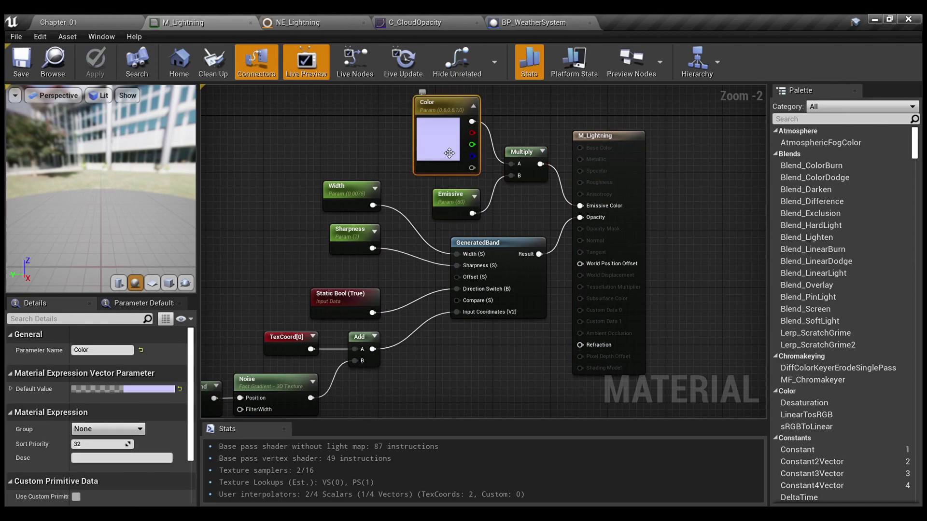
click(444, 192)
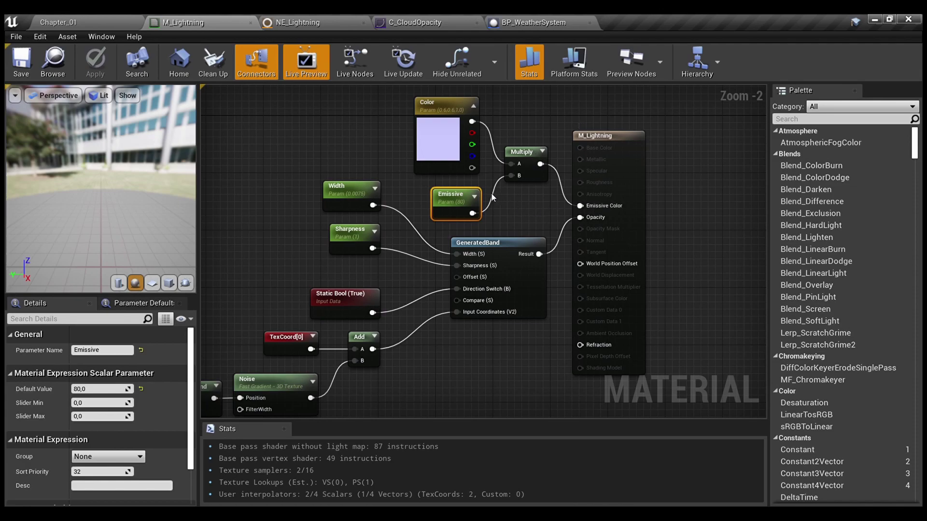
click(525, 206)
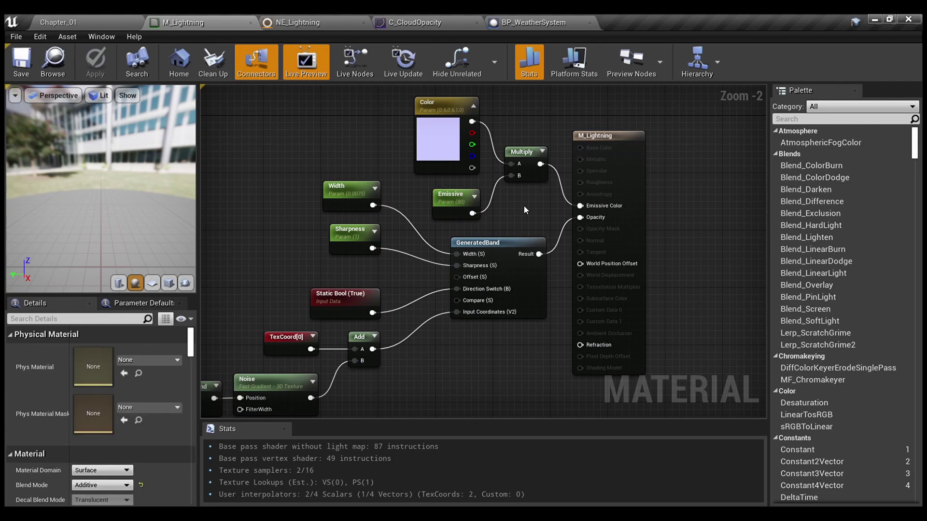
right_drag(518, 209, 472, 202)
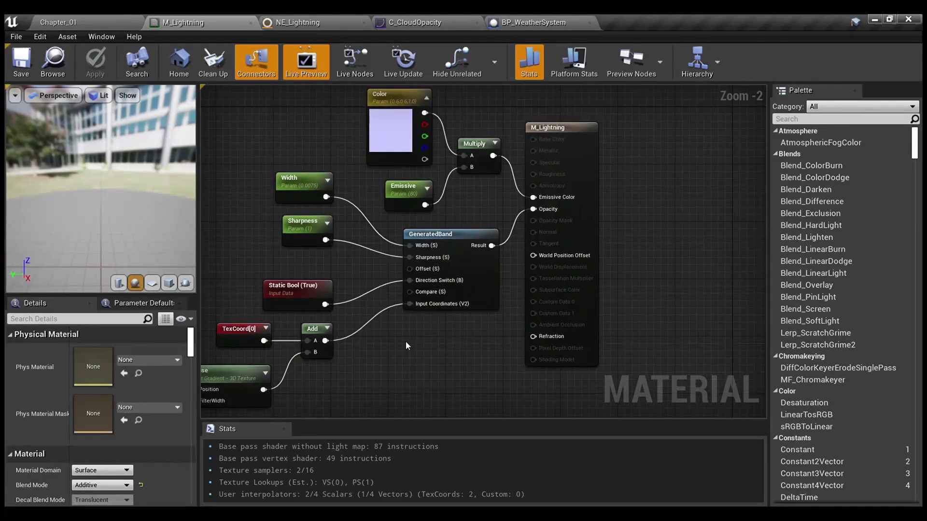
right_drag(405, 342, 547, 160)
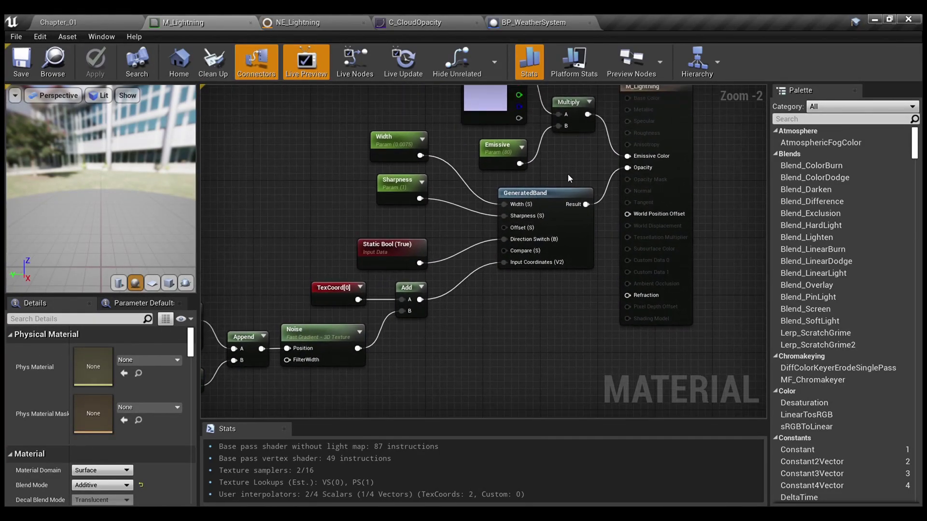
right_drag(478, 299, 534, 317)
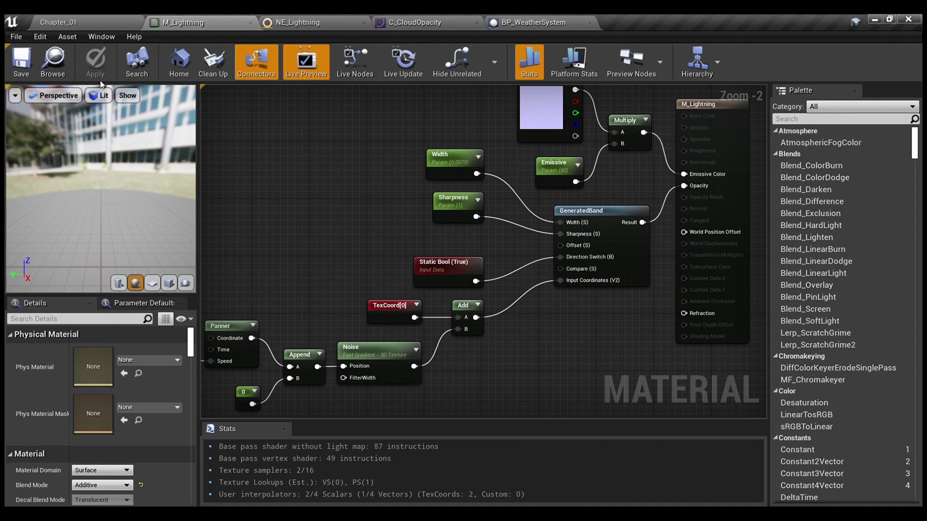
Preview GeneratedBand alone on a plane and break its noise-driven Input Coordinates wire
click(595, 215)
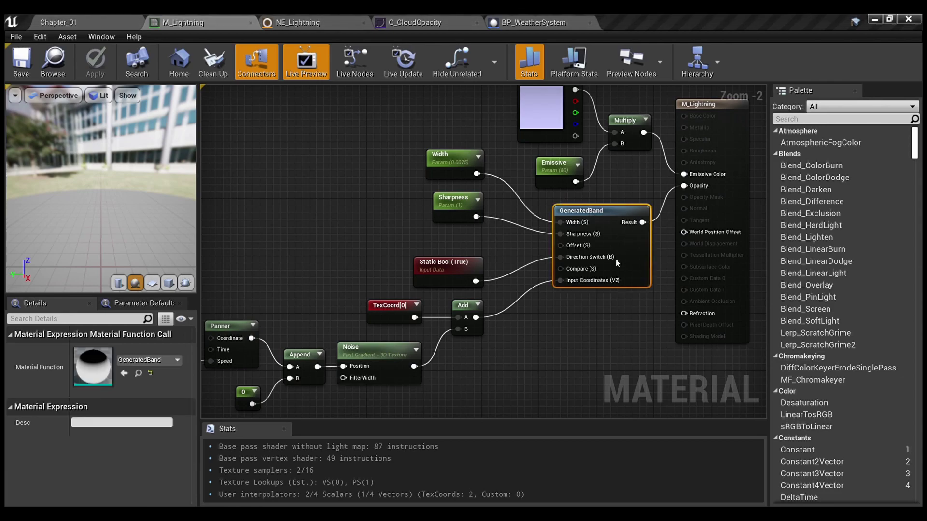
key(space)
click(153, 283)
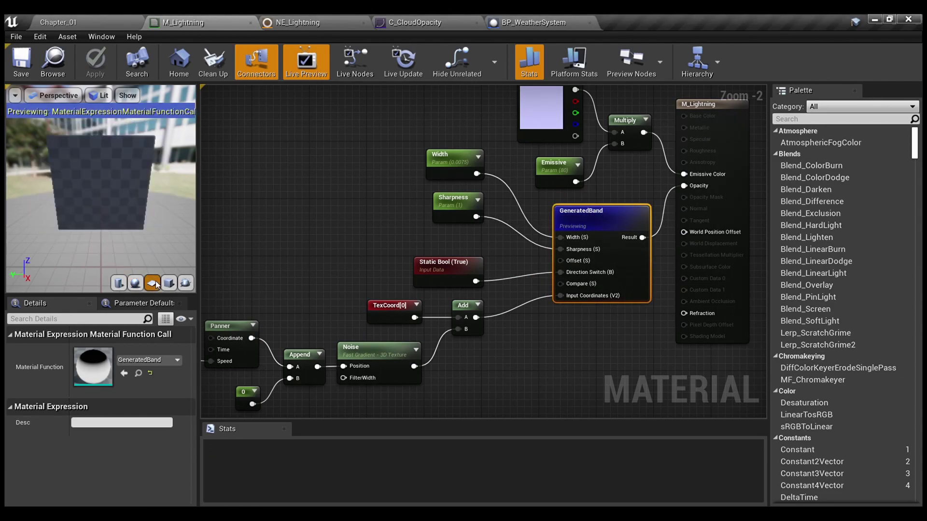
drag(138, 181, 120, 176)
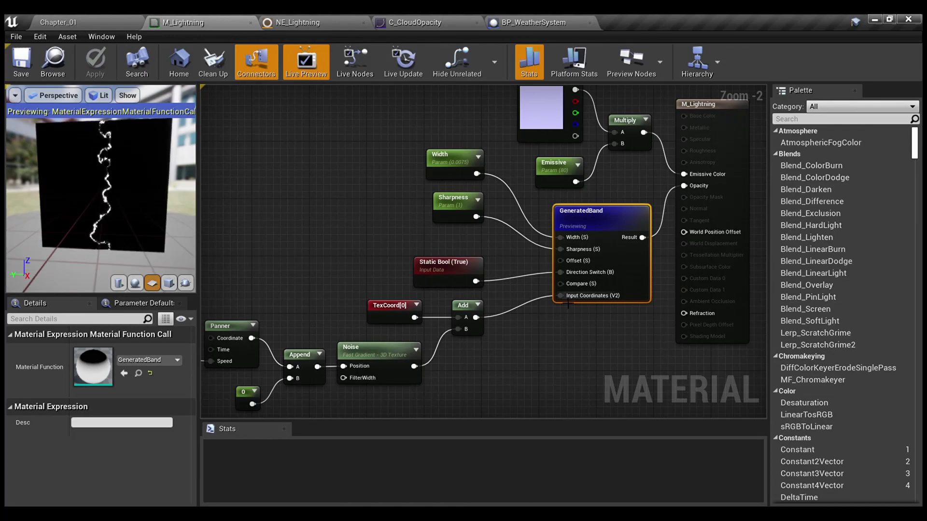
alt+click(561, 295)
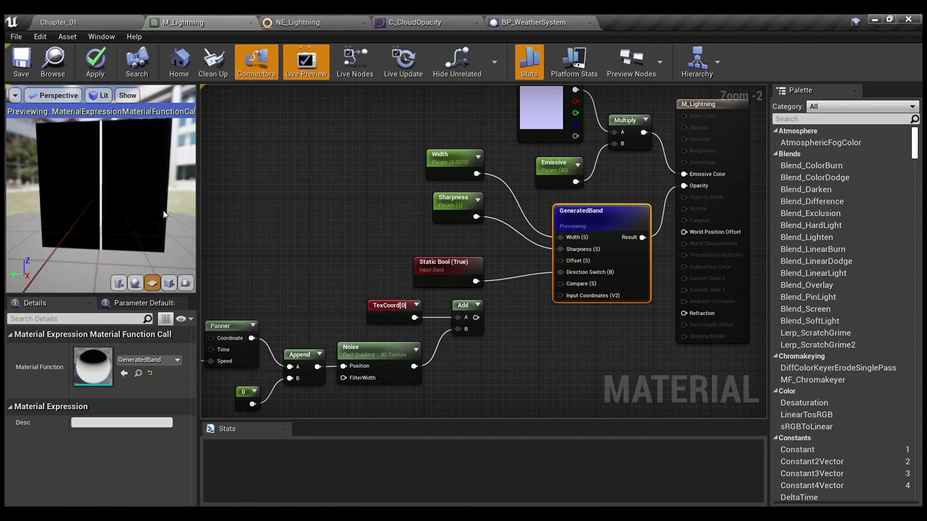
right_drag(212, 293, 382, 182)
click(396, 224)
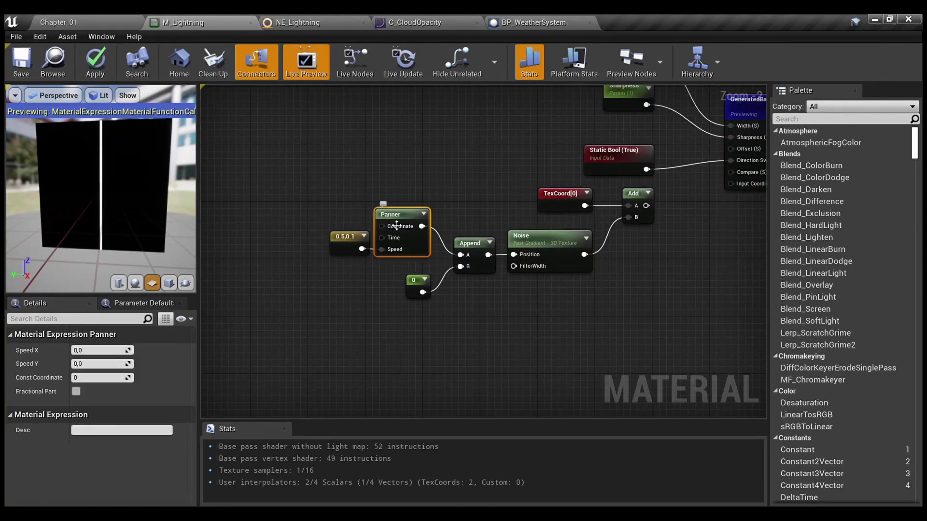
click(350, 255)
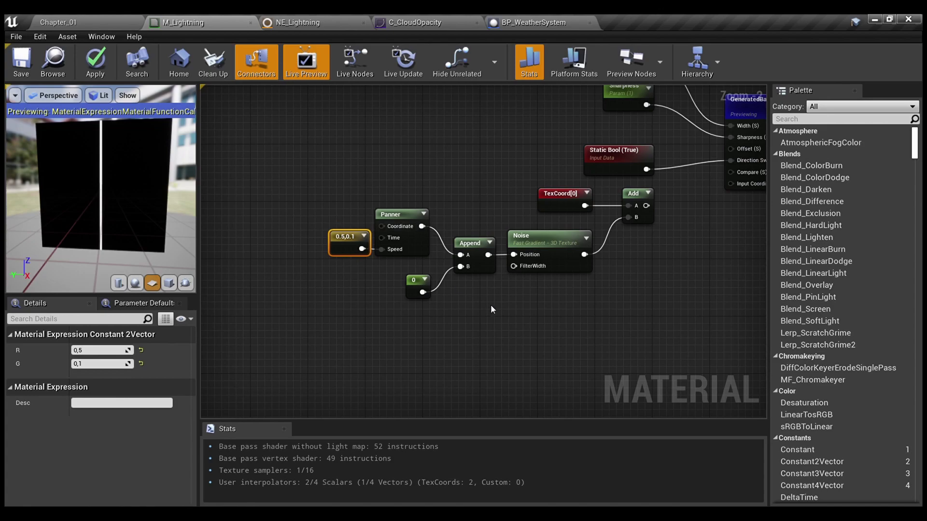
drag(334, 204, 425, 256)
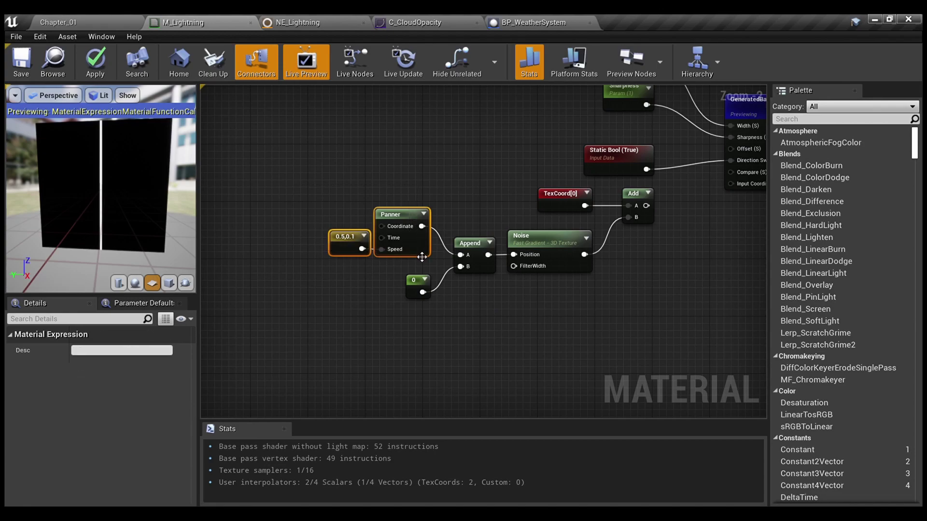
click(396, 333)
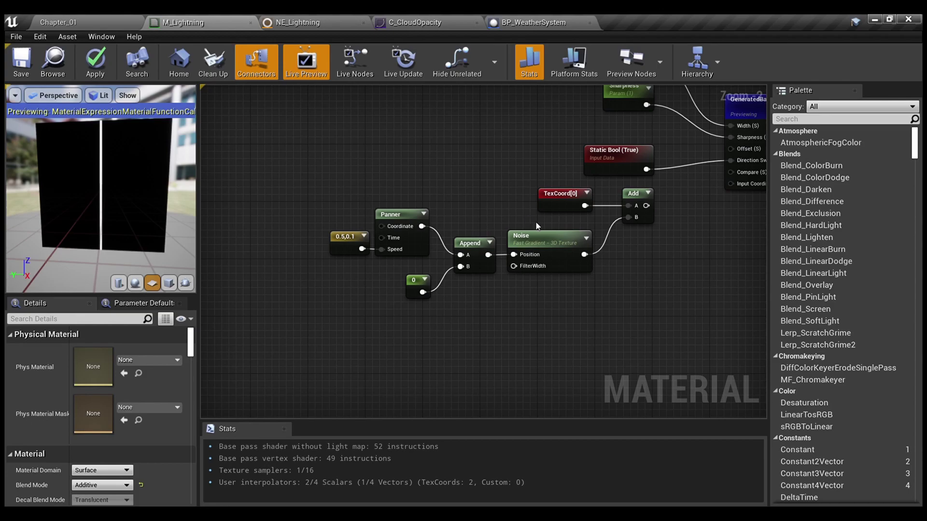
click(542, 244)
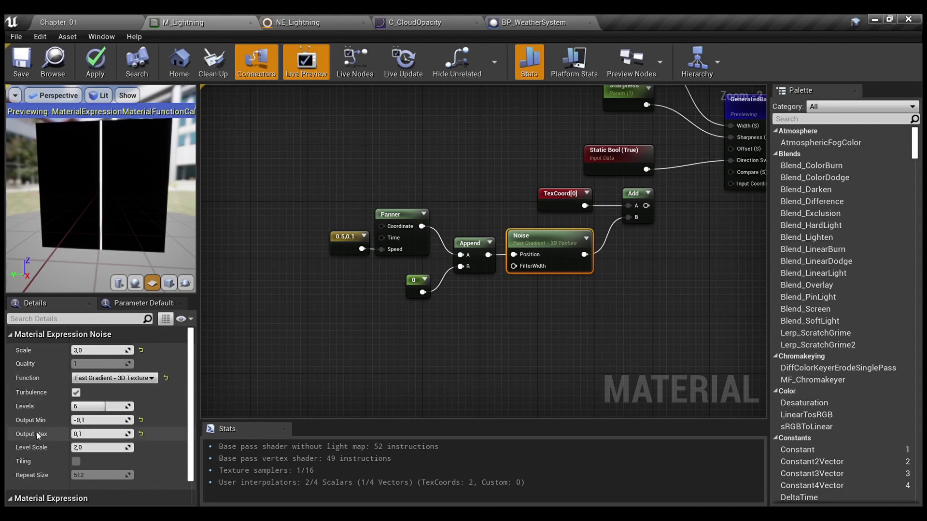
Rewire Add into GeneratedBand's Input Coordinates and reset the Noise output range to -1,0 to 1,0
right_drag(689, 276, 615, 311)
drag(572, 240, 661, 219)
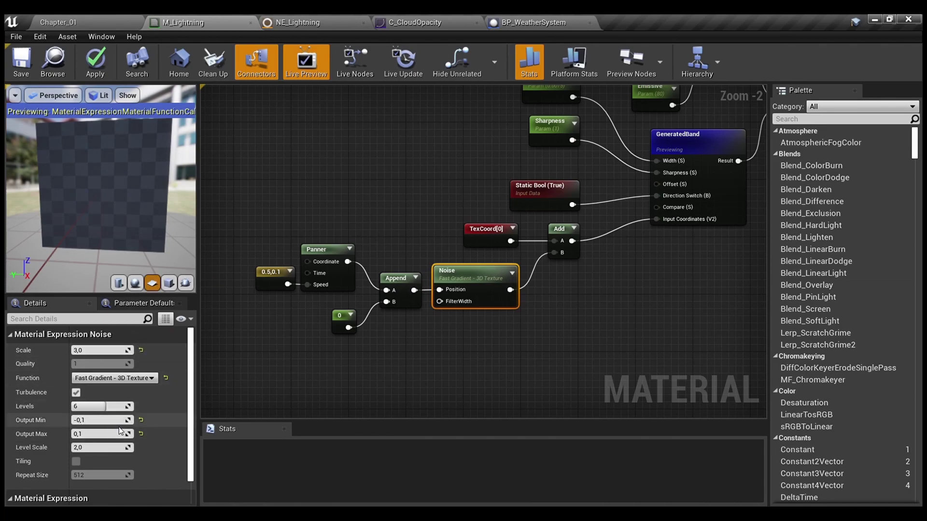
click(141, 421)
click(141, 434)
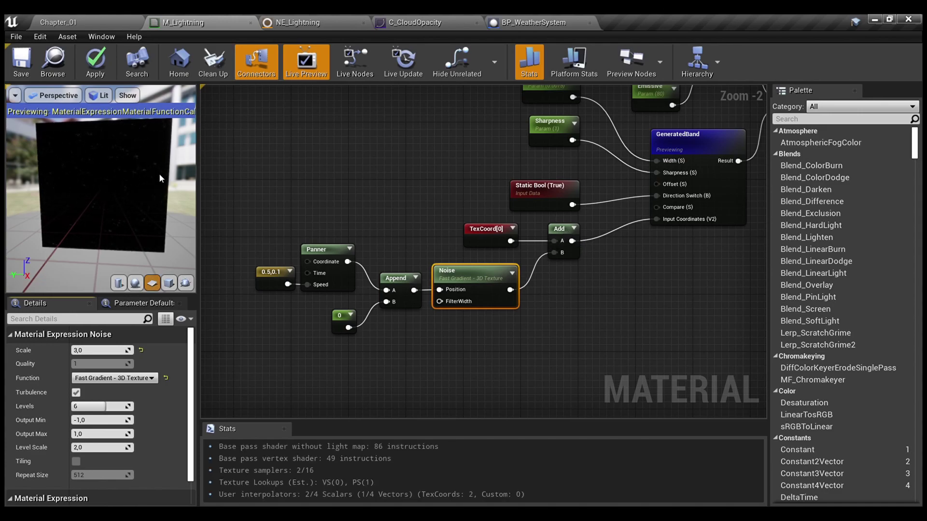
Set the Width parameter's default value to 1, then 0,1, and select the Noise node
right_drag(500, 122, 439, 193)
click(477, 174)
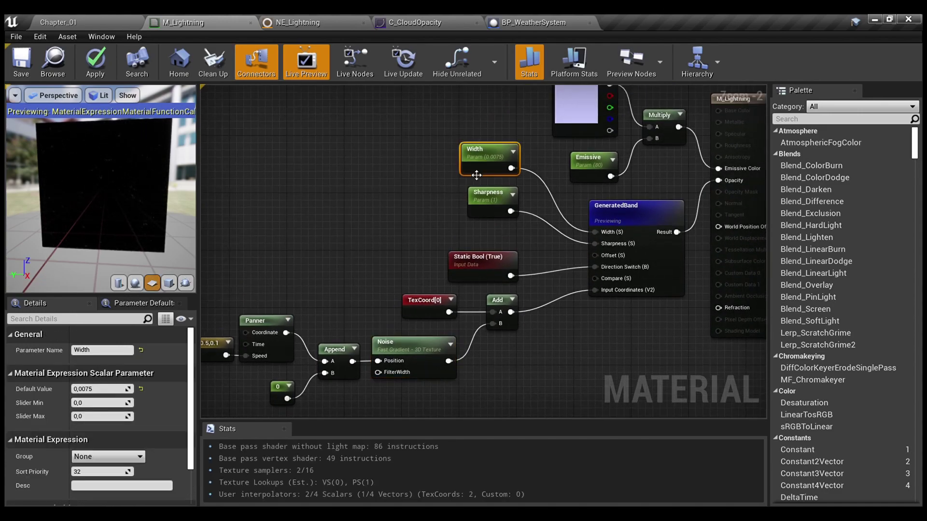
click(98, 389)
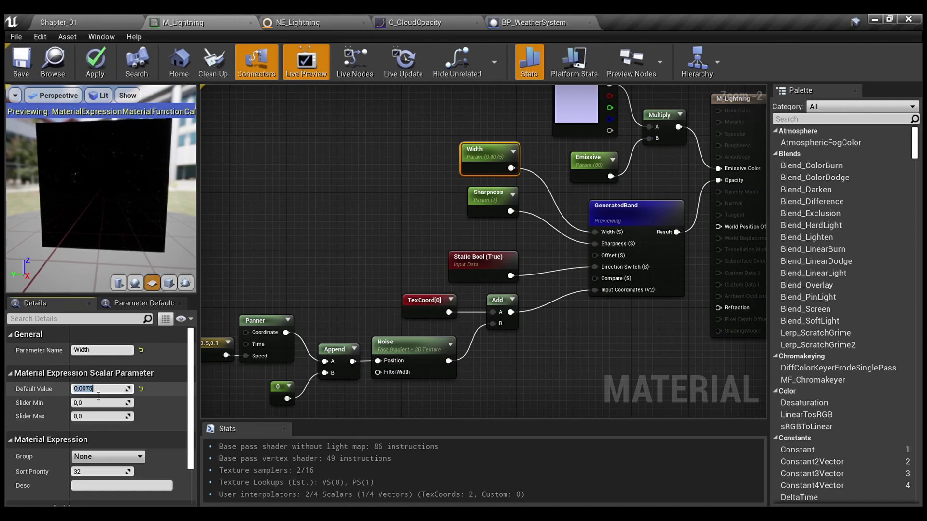
text(1)
key(Return)
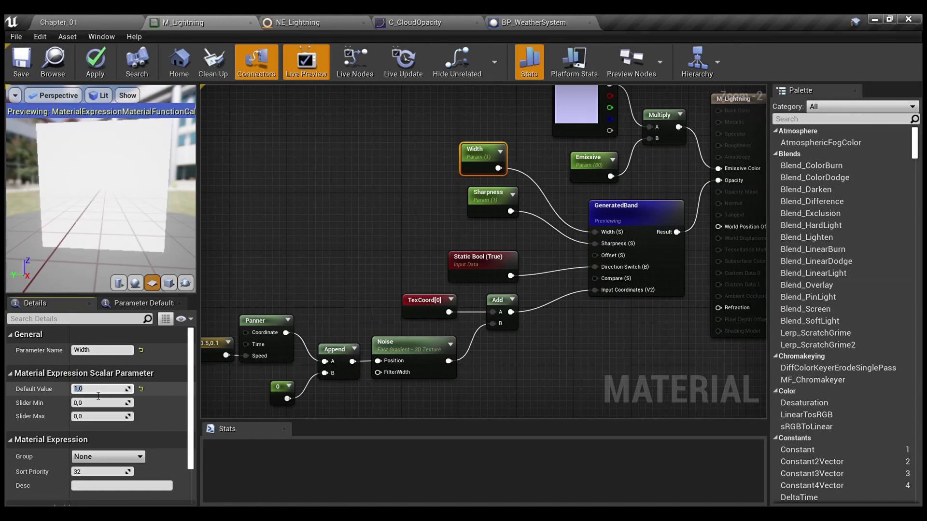
text(0,1)
key(Return)
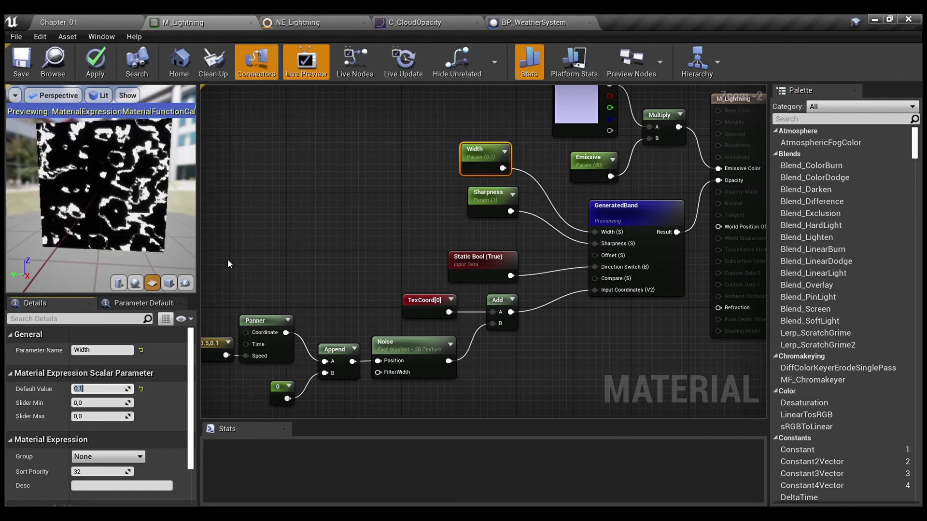
right_drag(313, 244, 372, 211)
click(471, 309)
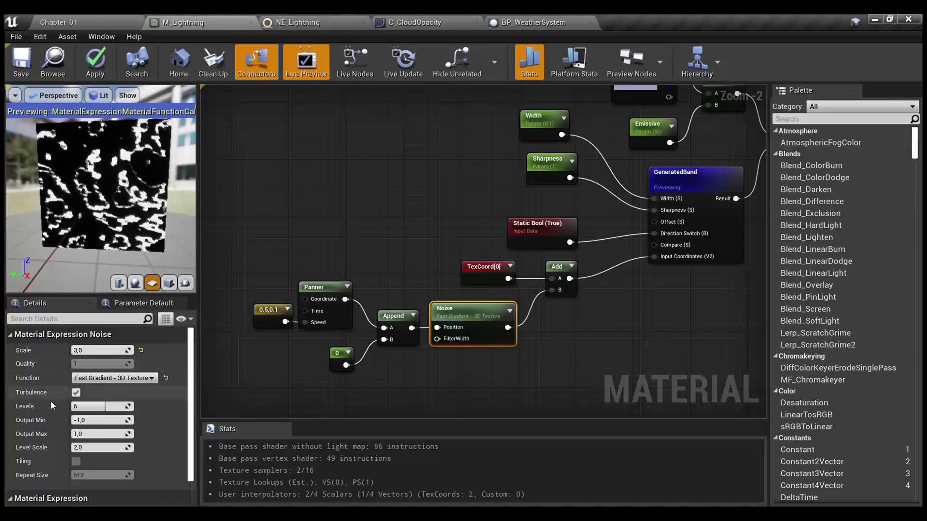
Try Noise output ranges of -0,5 to 0,5, then an Output Max of 0,2
click(107, 421)
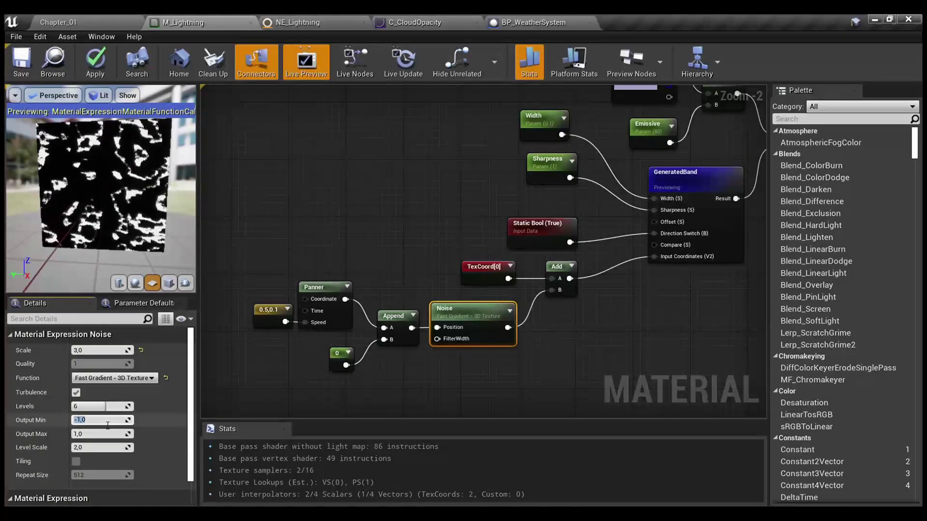
text(-0,5)
key(Tab)
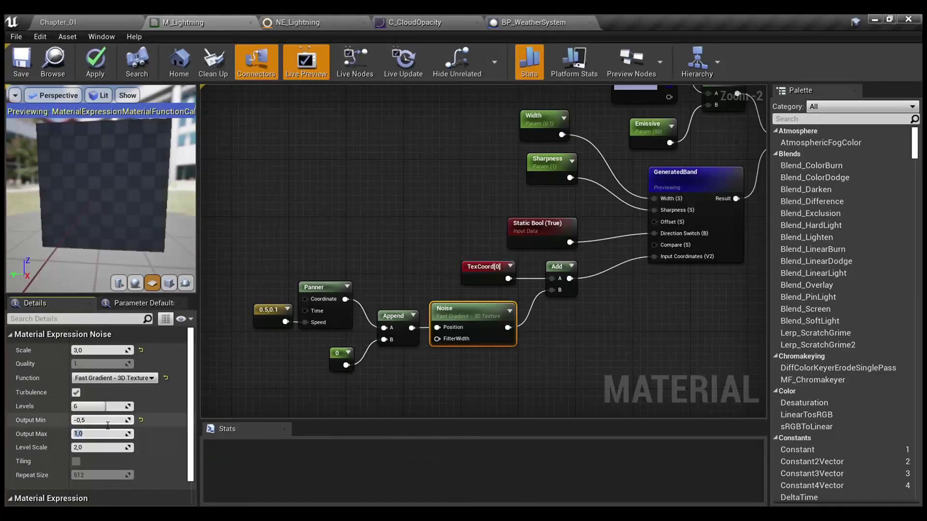
text(,5)
key(Return)
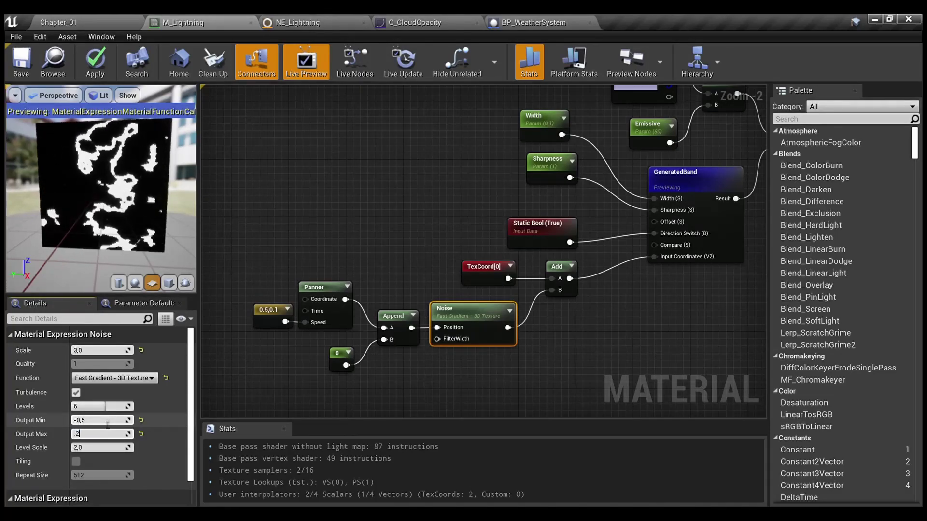
text(0,2)
key(Return)
Set the Noise Output Min to -0,05 and Output Max to 0,05
click(108, 423)
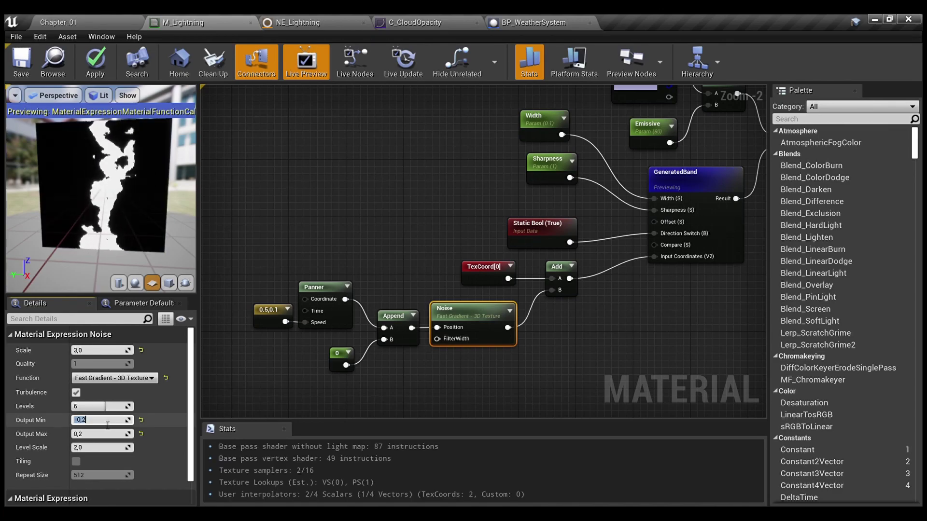
text(-0,05)
key(Return)
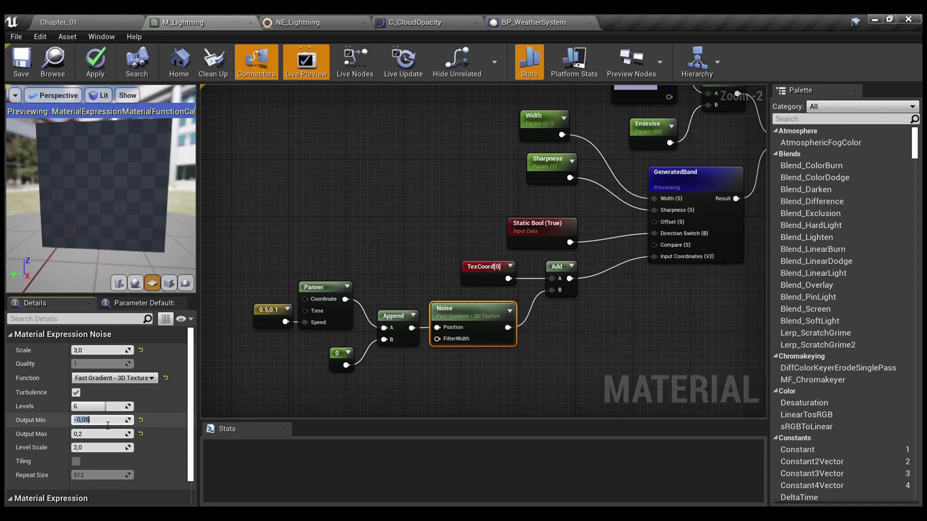
click(107, 434)
key(BackSpace)
text(.05)
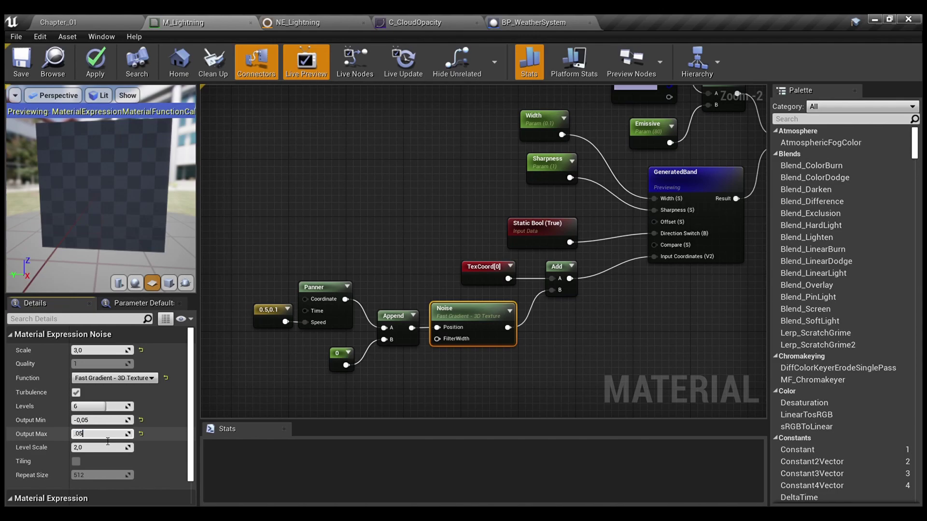
key(Return)
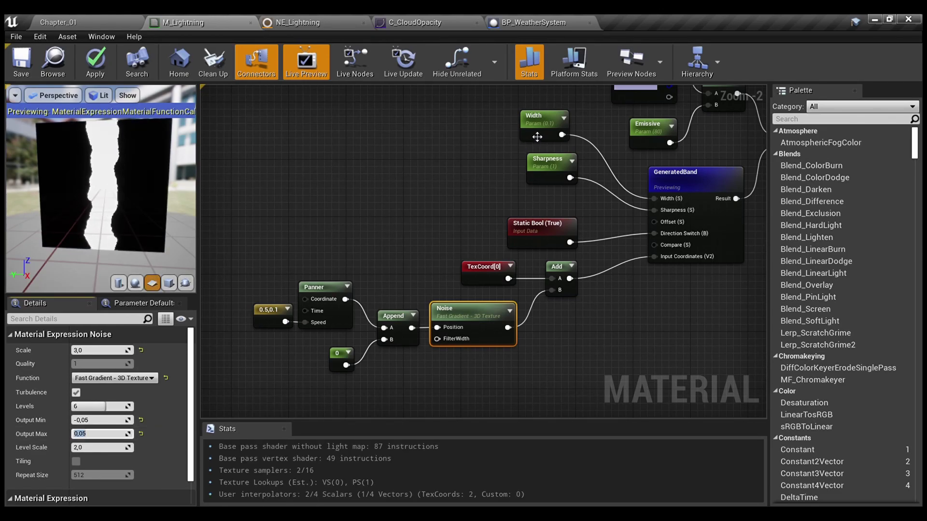
Set the Width parameter's default value to 0,005 for a thin, jagged bolt
click(536, 135)
click(105, 394)
text(.00)
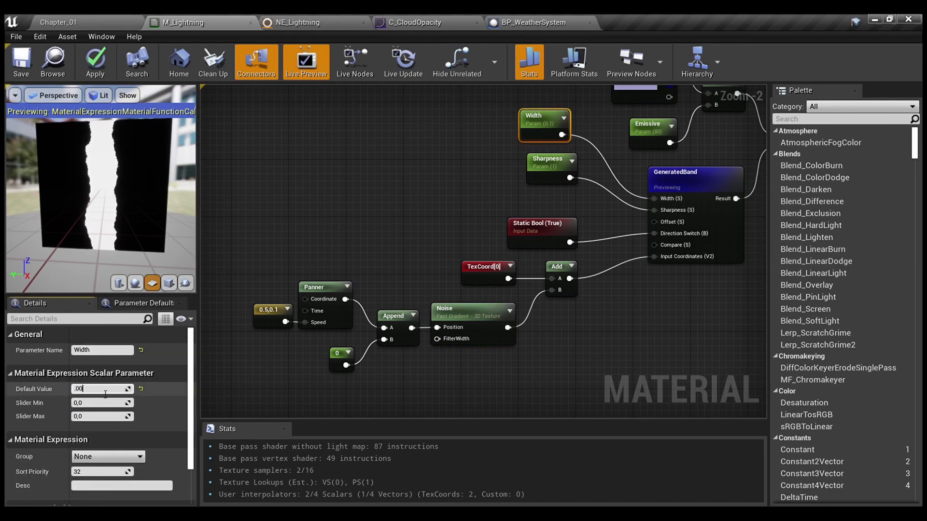
text(5)
key(Return)
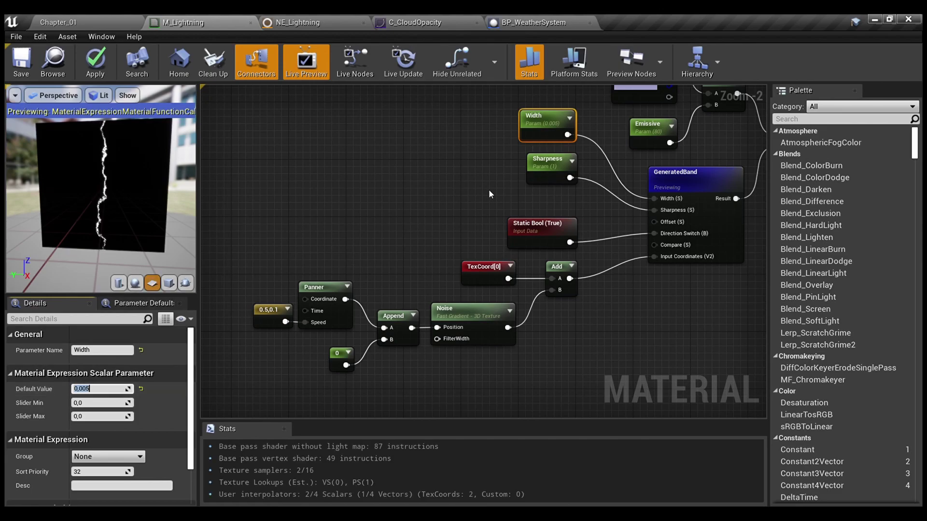
right_drag(488, 194, 332, 229)
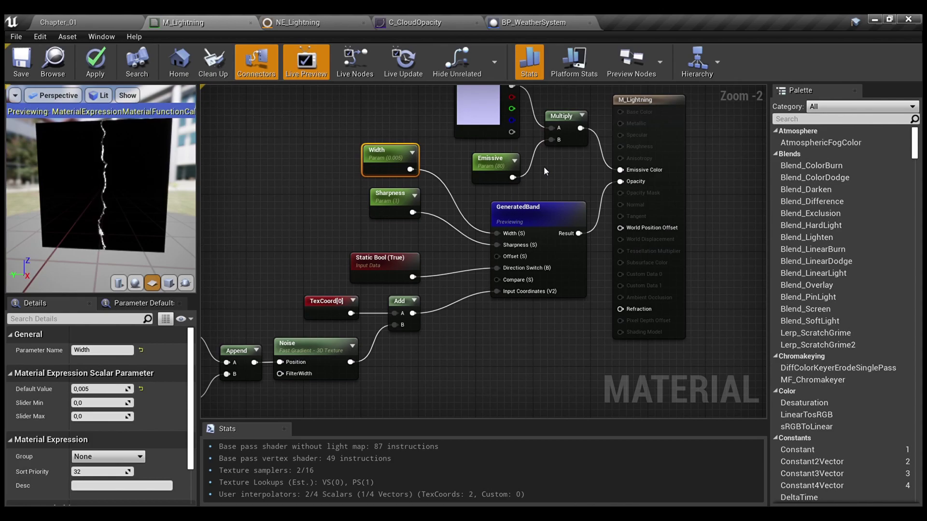
Look over the M_Lightning graph, then switch to the NE_Lightning emitter editor
scroll(544, 167, down, 1)
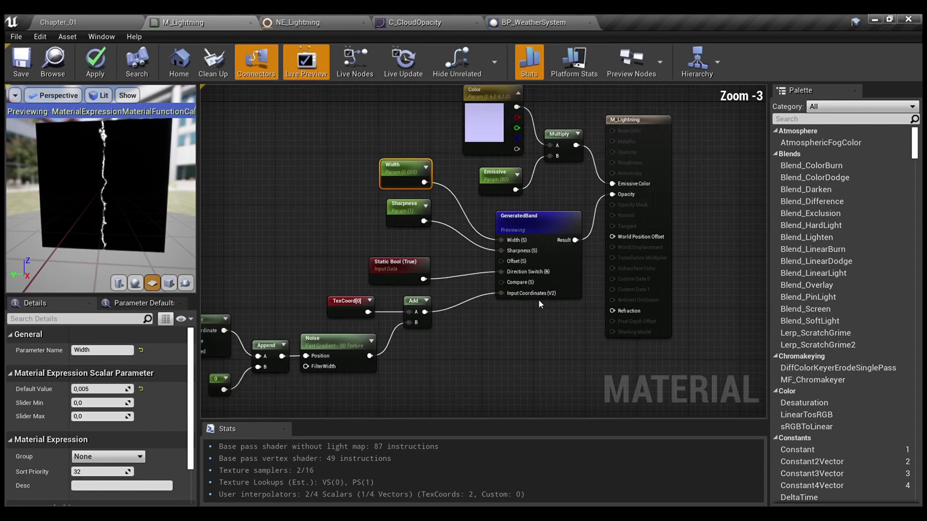
mouse_move(511, 313)
right_down()
mouse_move(578, 262)
mouse_move(625, 246)
mouse_move(525, 317)
right_up()
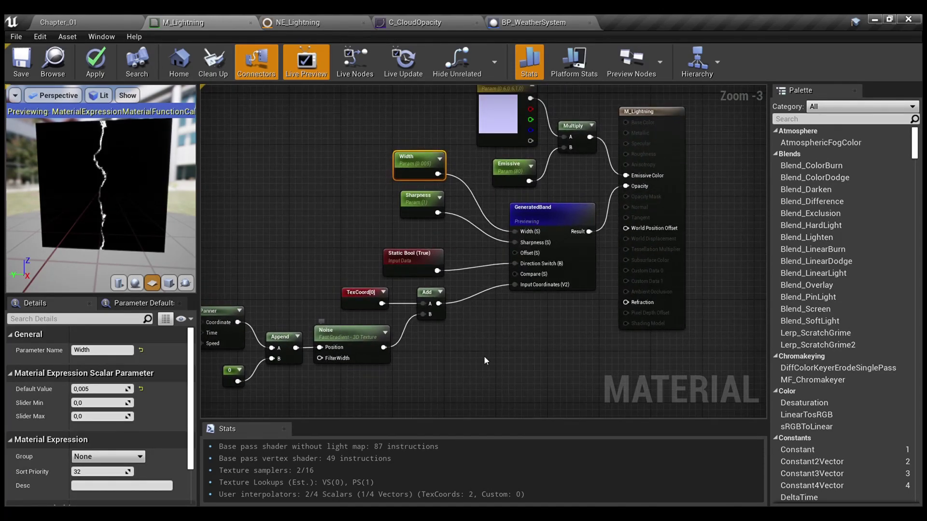
right_drag(483, 355, 472, 370)
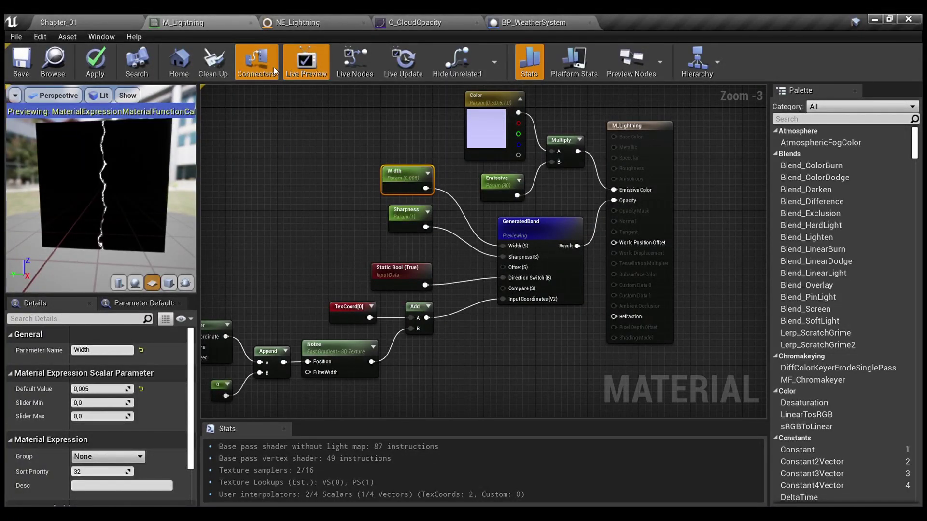
click(297, 22)
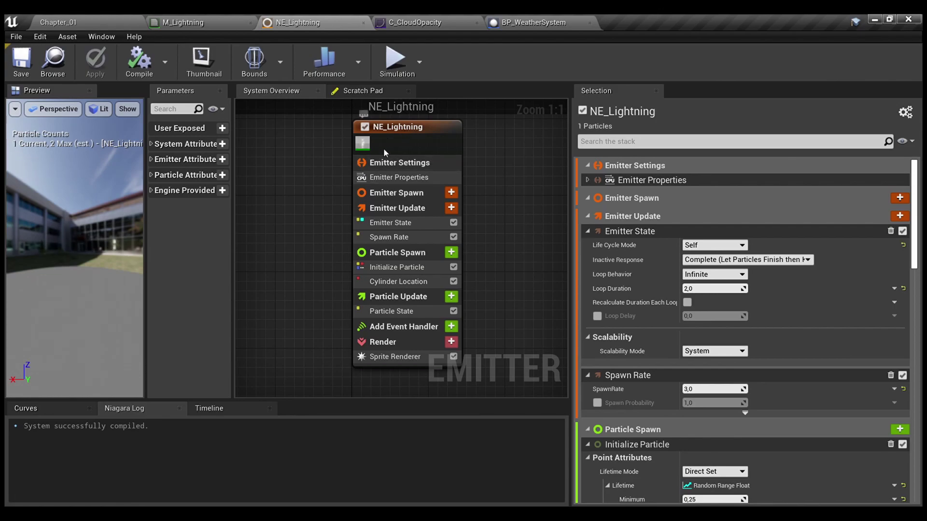
Review NE_Lightning's Emitter Properties and Spawn Rate: CPUSim with fixed bounds of ±25000 on every axis
click(389, 176)
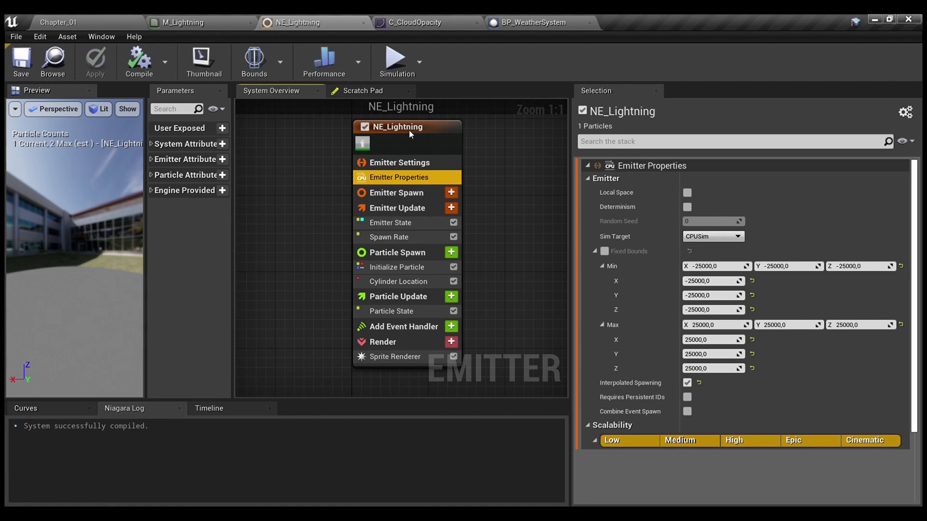
click(376, 238)
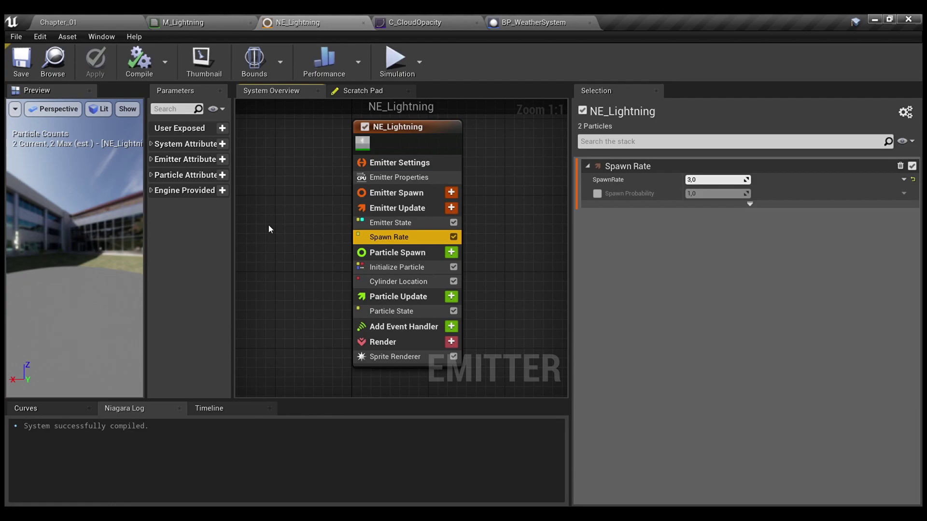
click(394, 179)
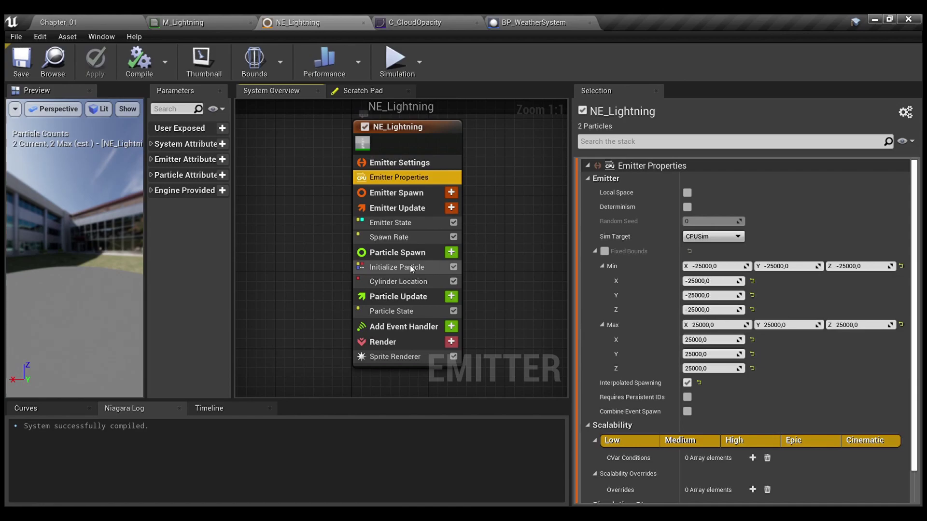
Inspect Emitter State, Spawn Rate and Cylinder Location (radius 75000, height 1, Z offset 5000)
click(414, 226)
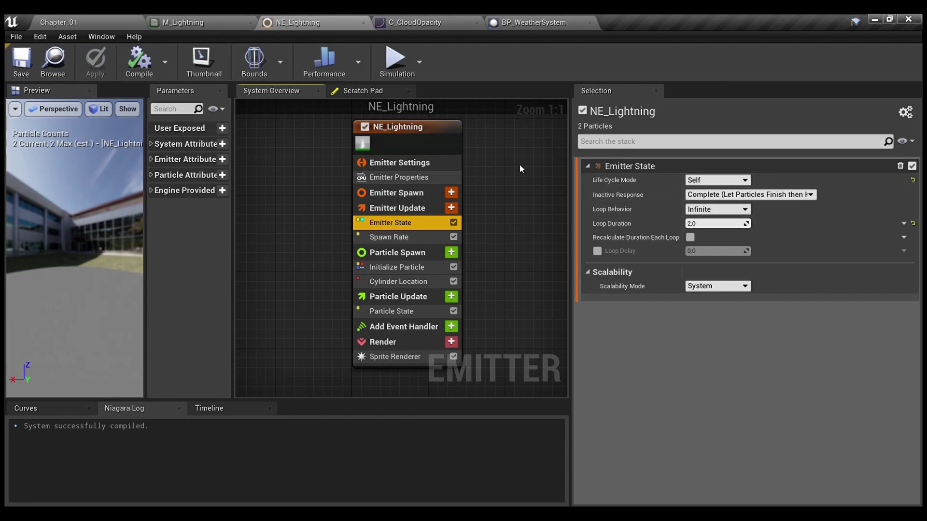
click(419, 235)
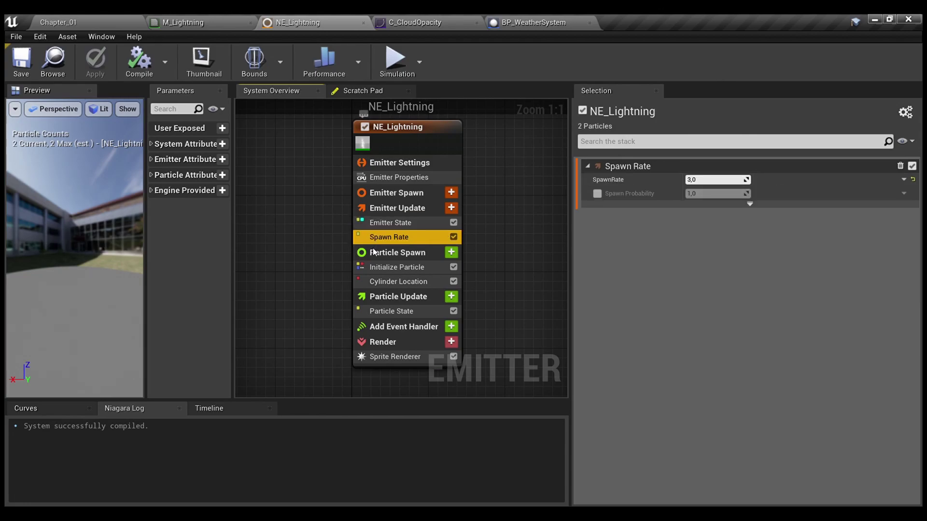
click(398, 285)
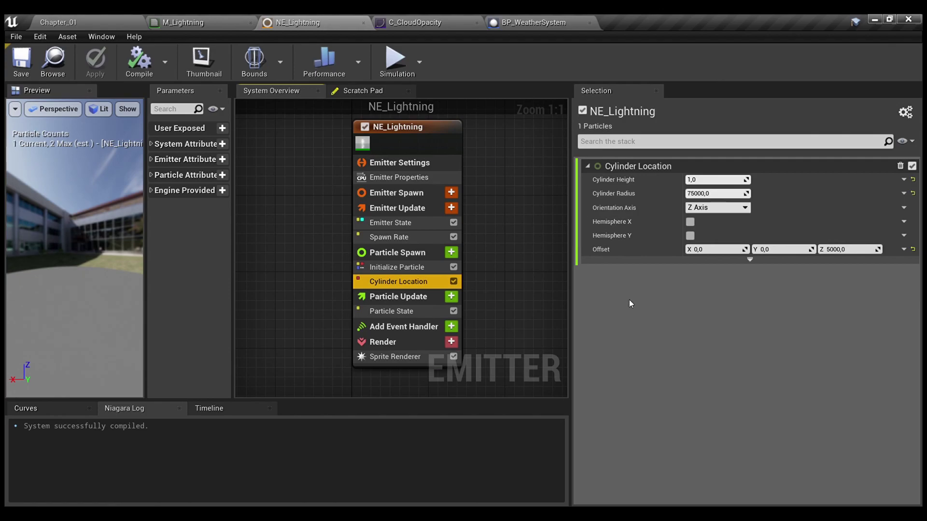
Expand Cylinder Location's advanced options and widen the labels to read the 40000 surface band thickness
click(749, 260)
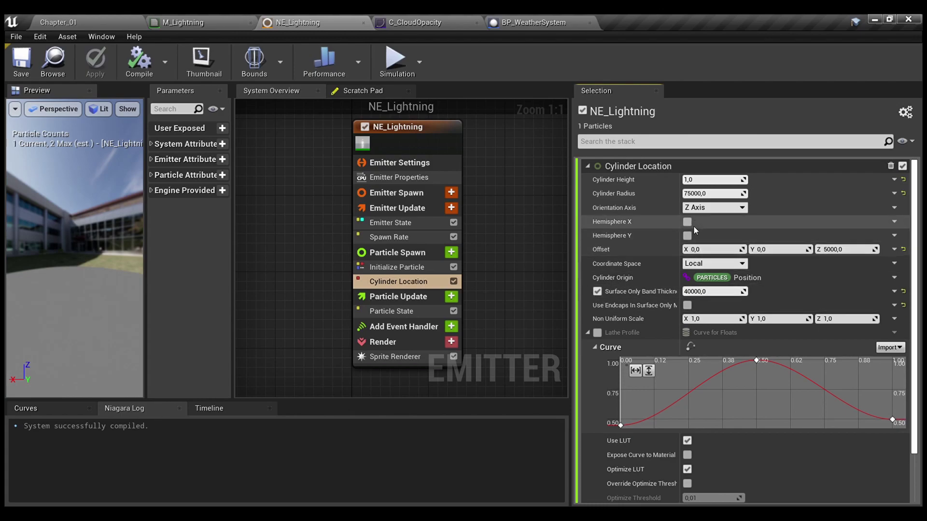
drag(679, 223, 711, 227)
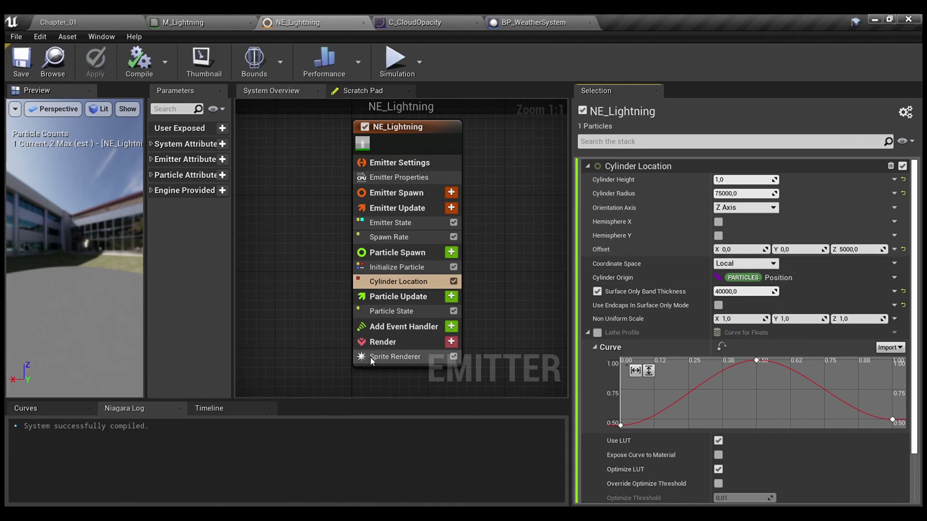
Show Initialize Particle: lifetime randomly 0,25 to 0,4, uniform sprite size 10000
click(387, 271)
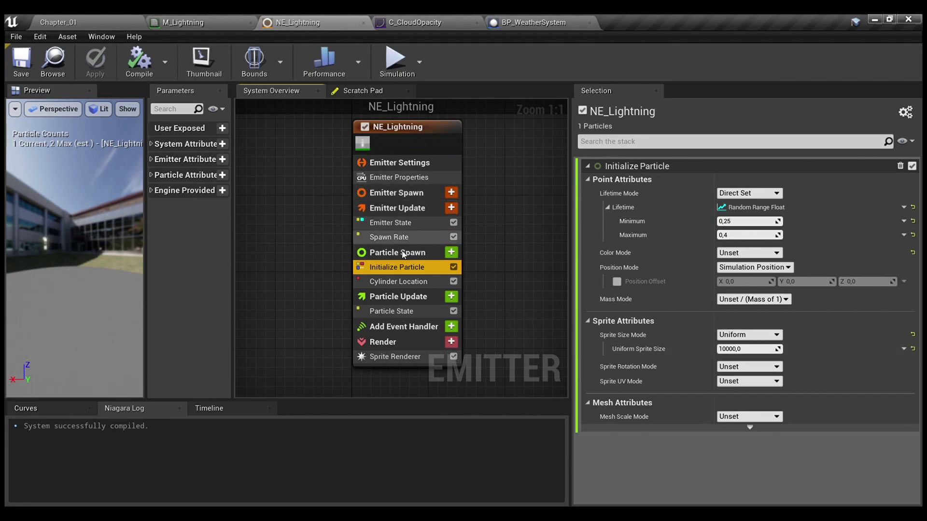
Check that the Sprite Renderer uses MI_Lightning with camera-facing, unaligned sprites
click(406, 282)
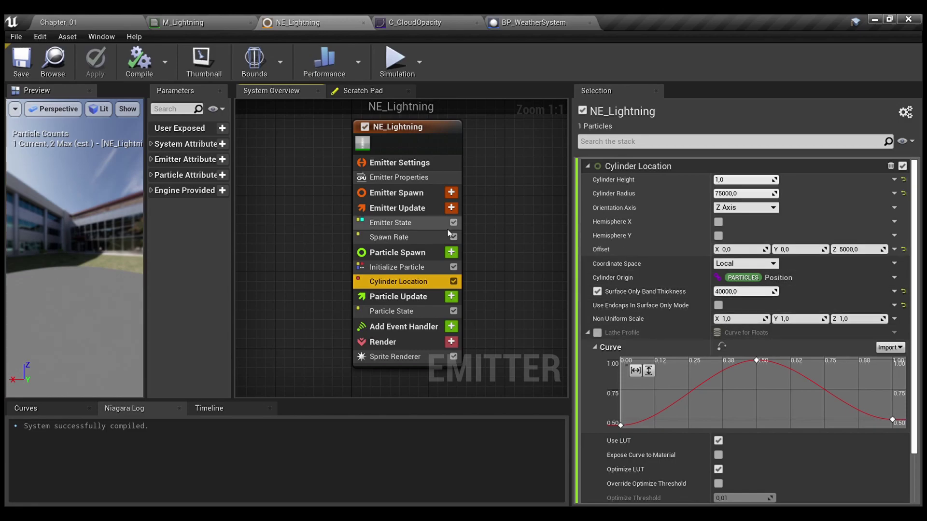
click(422, 355)
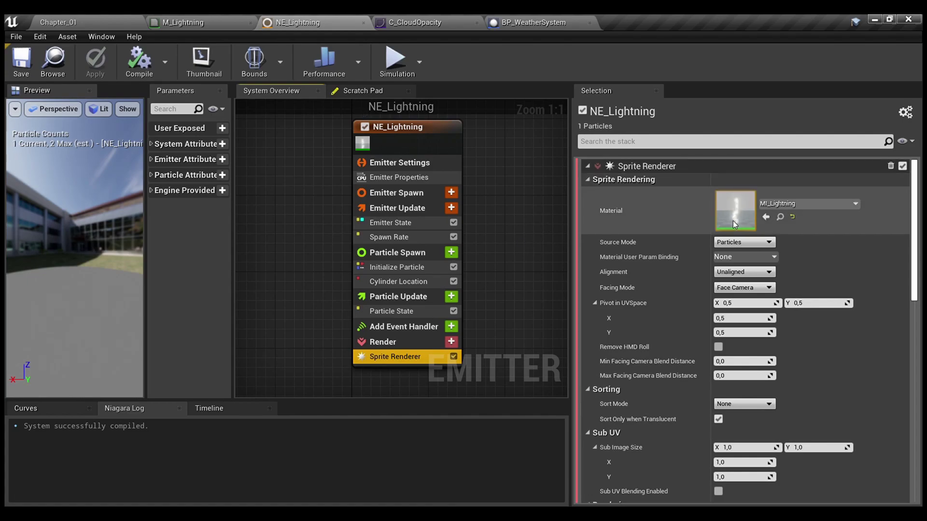
click(227, 19)
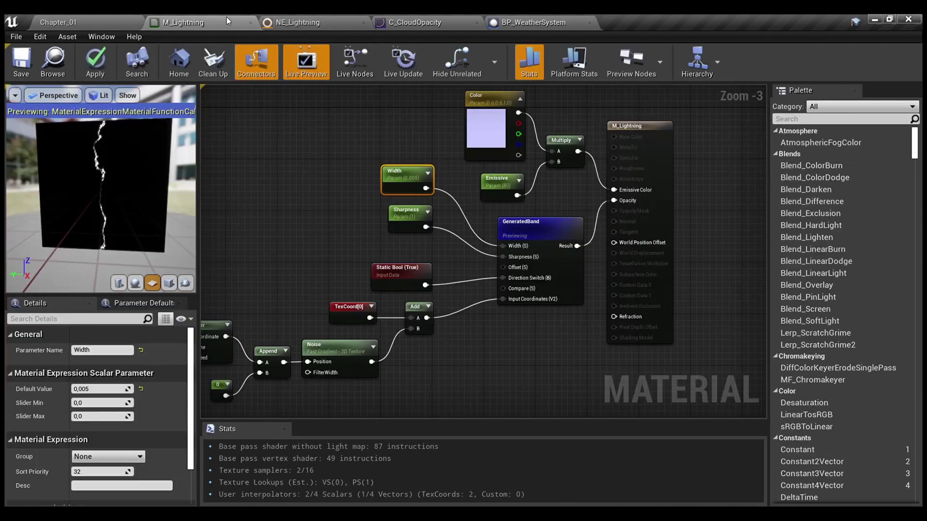
click(334, 20)
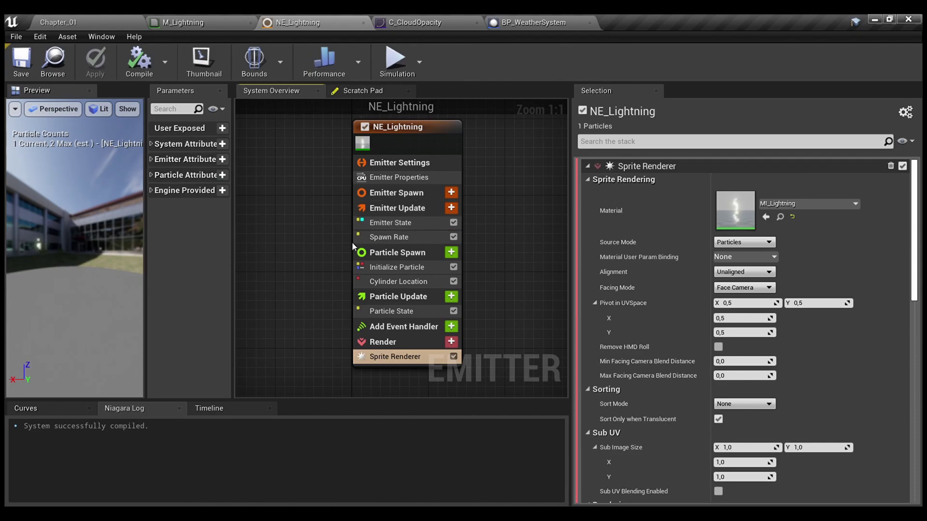
scroll(616, 250, down, 6)
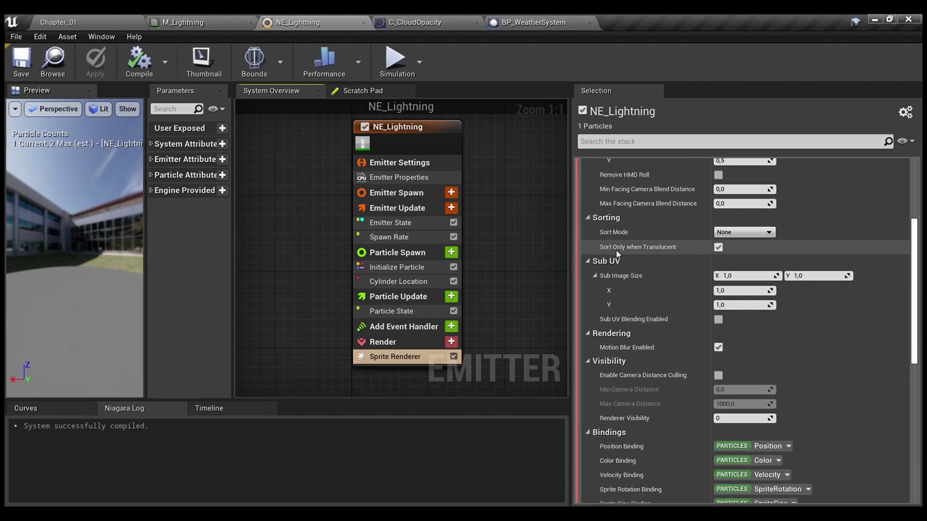
scroll(615, 250, down, 8)
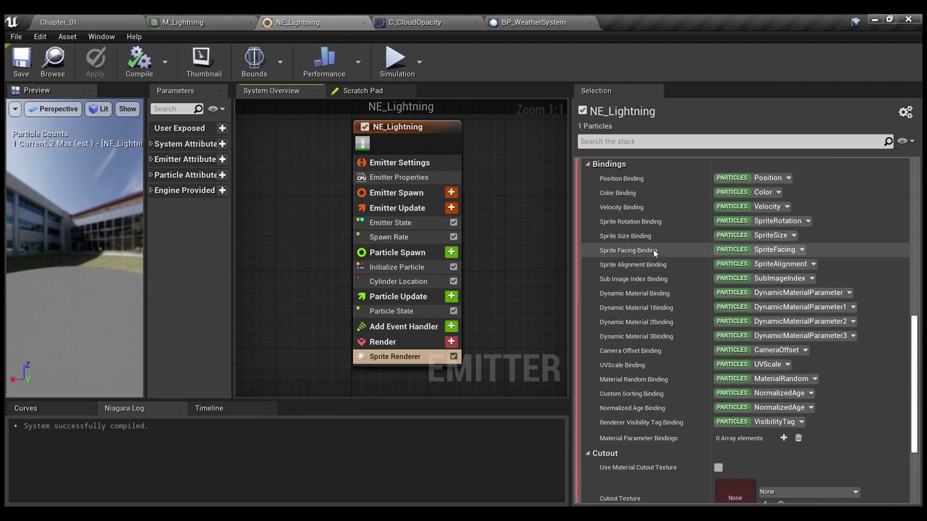
scroll(653, 250, up, 10)
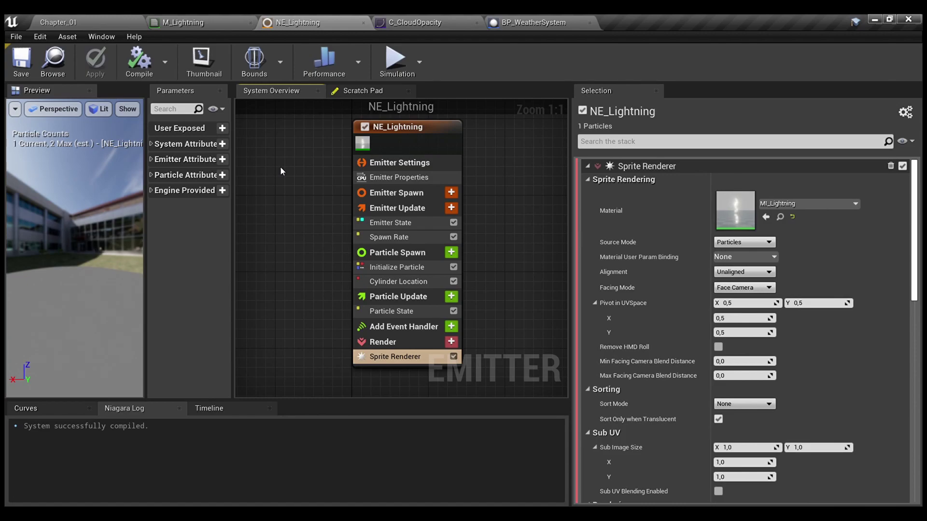
Bring up the C_CloudOpacity curve, which peaks near 0.9 around time 16
click(428, 22)
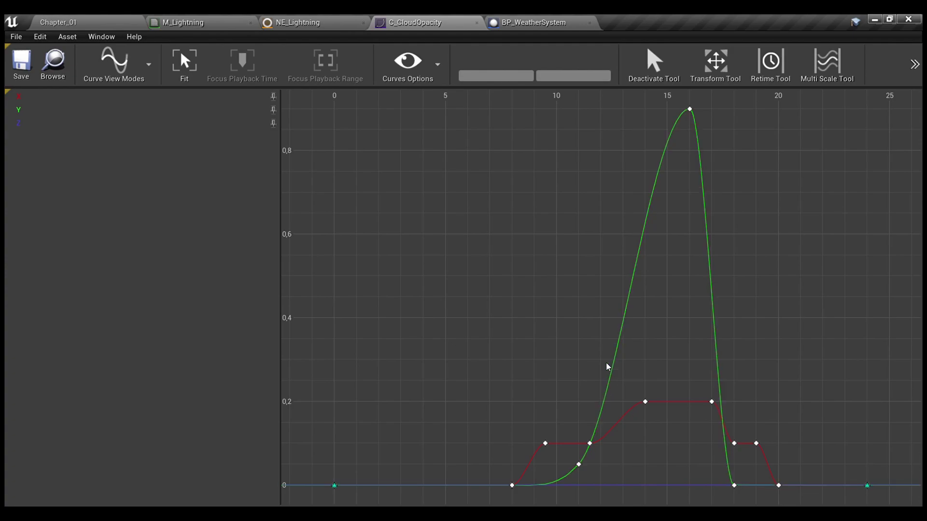
click(558, 25)
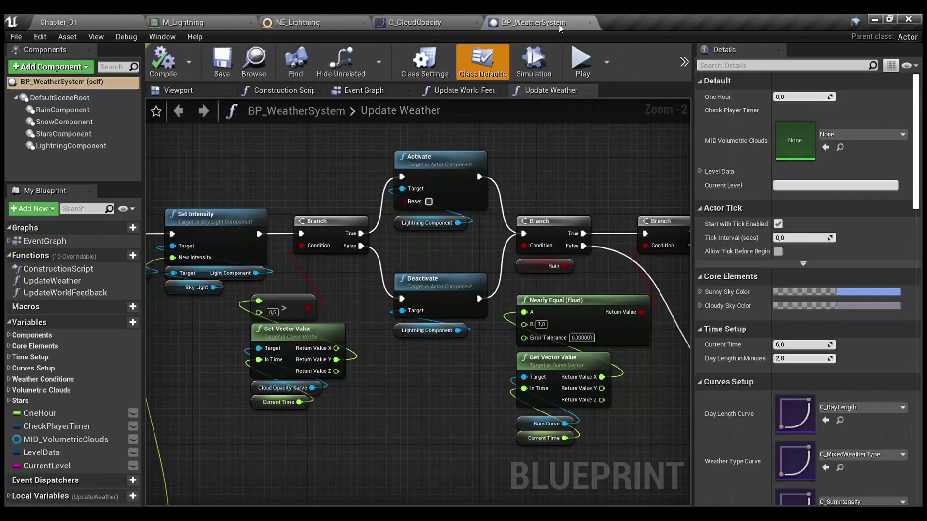
scroll(386, 377, down, 4)
scroll(386, 377, down, 1)
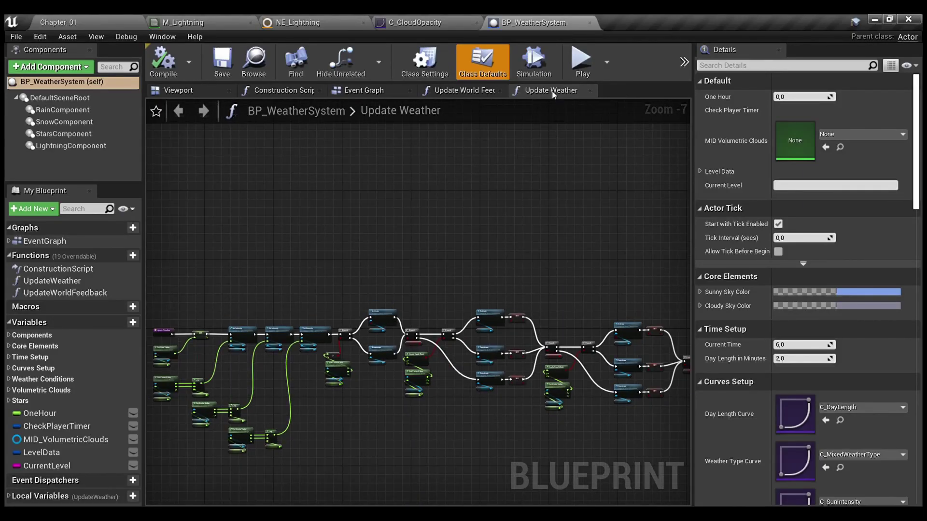
scroll(463, 138, up, 3)
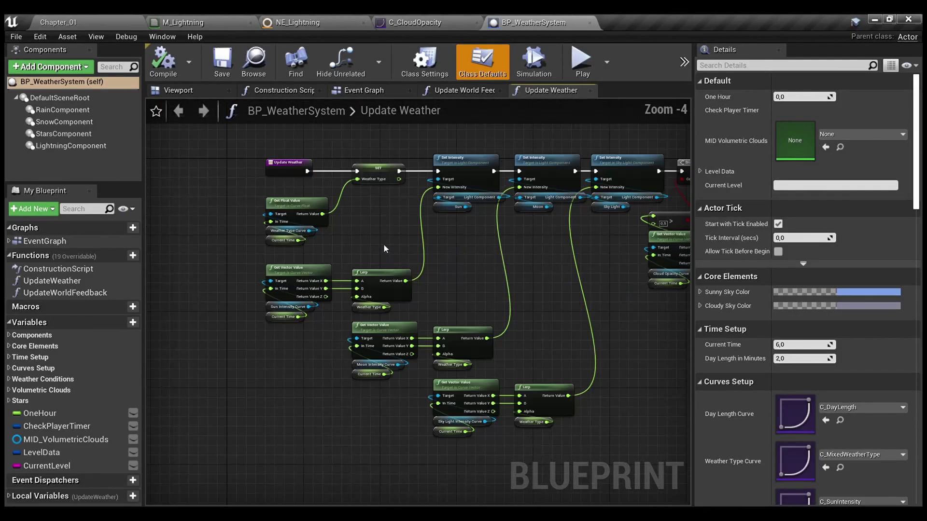
right_drag(462, 235, 265, 258)
scroll(433, 258, up, 2)
right_drag(433, 258, 423, 237)
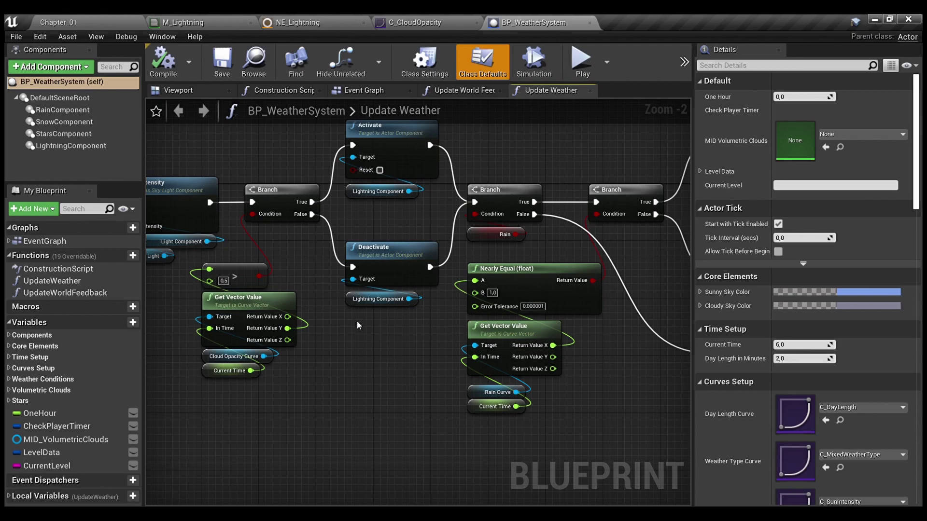
right_drag(357, 320, 422, 327)
drag(392, 390, 334, 183)
scroll(323, 155, down, 2)
click(327, 194)
scroll(334, 202, up, 3)
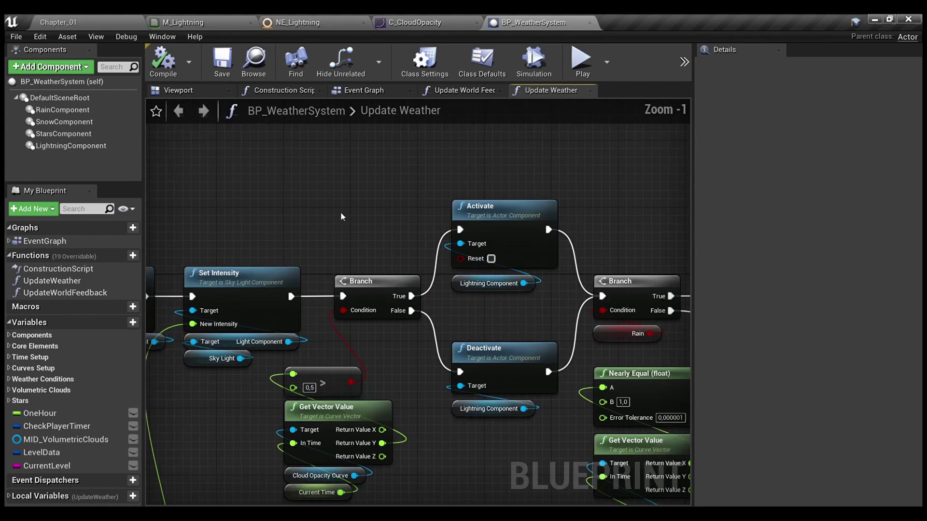
right_drag(341, 213, 346, 151)
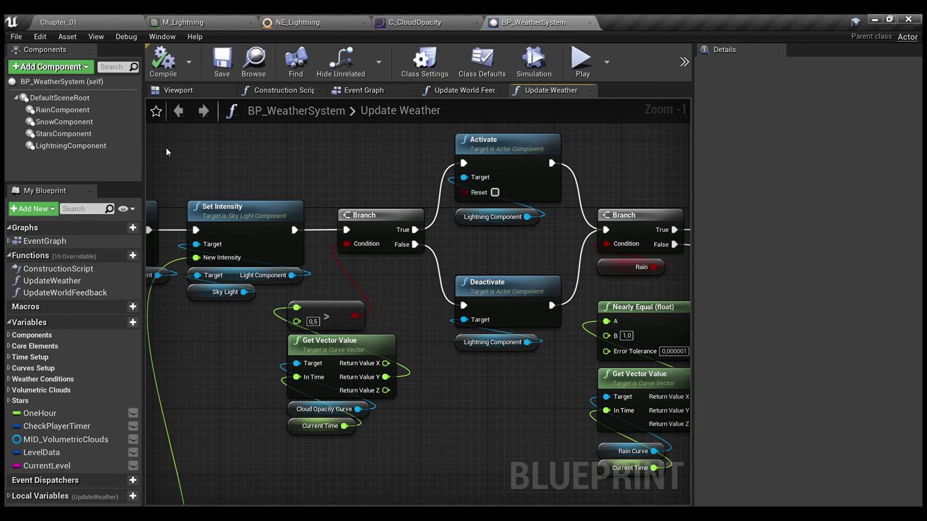
Confirm LightningComponent uses NS_Lightning and has Auto Activate turned off
click(70, 148)
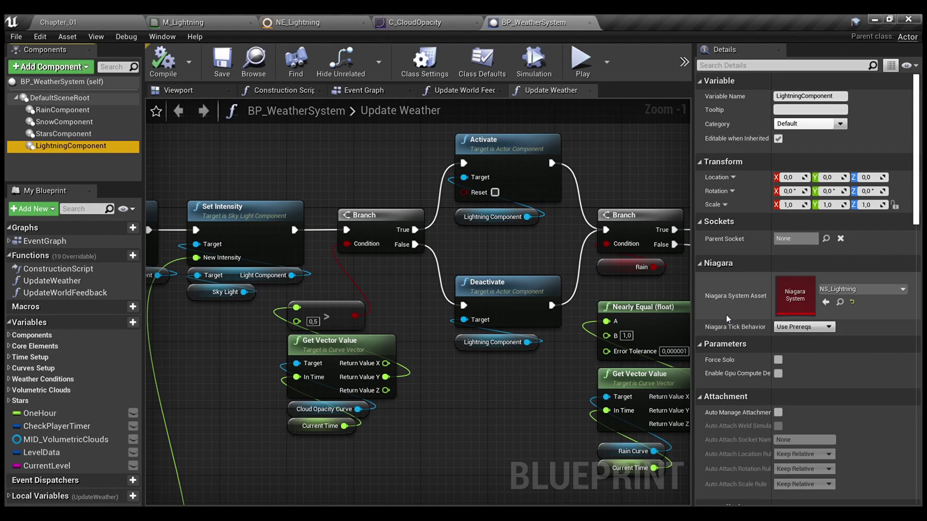
click(917, 202)
drag(917, 203, 917, 359)
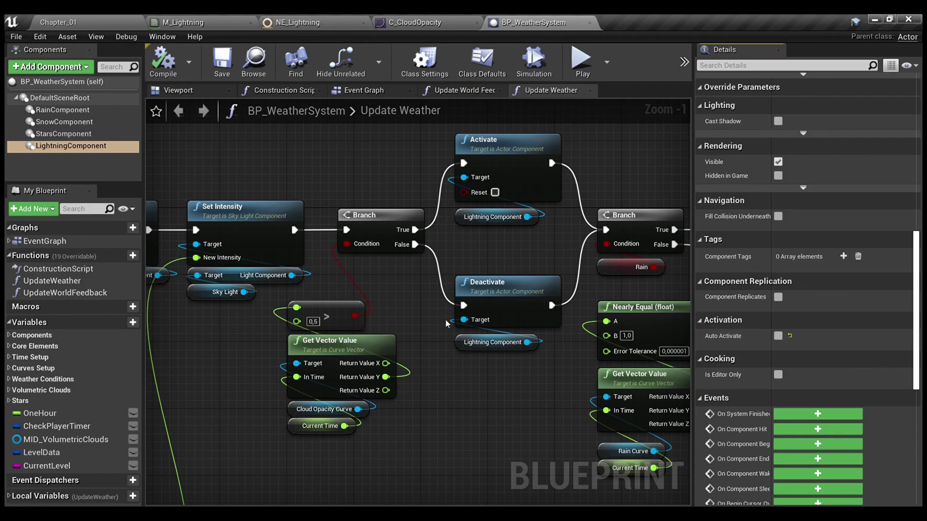
In the Event Graph, locate the CheckPlayerReady nodes and select the Stars attach group
click(375, 94)
scroll(169, 378, down, 4)
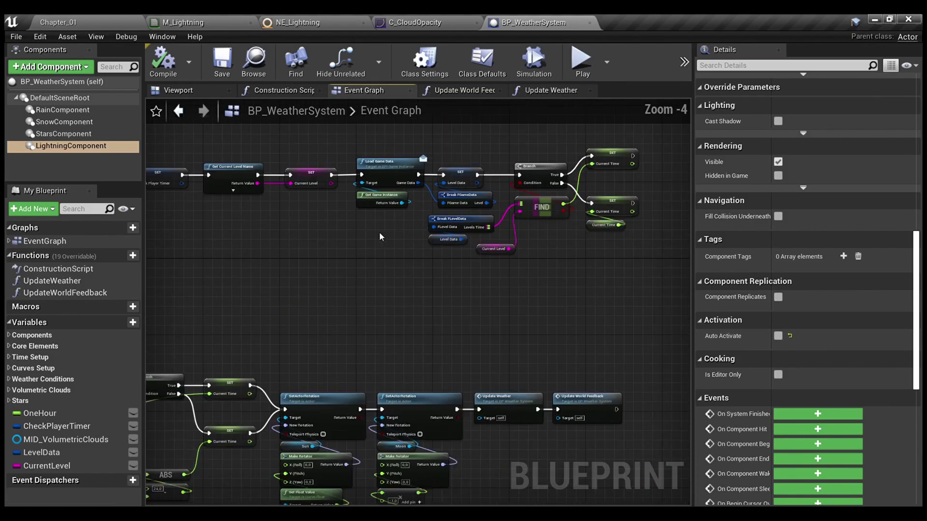
right_drag(169, 379, 193, 377)
scroll(193, 377, up, 3)
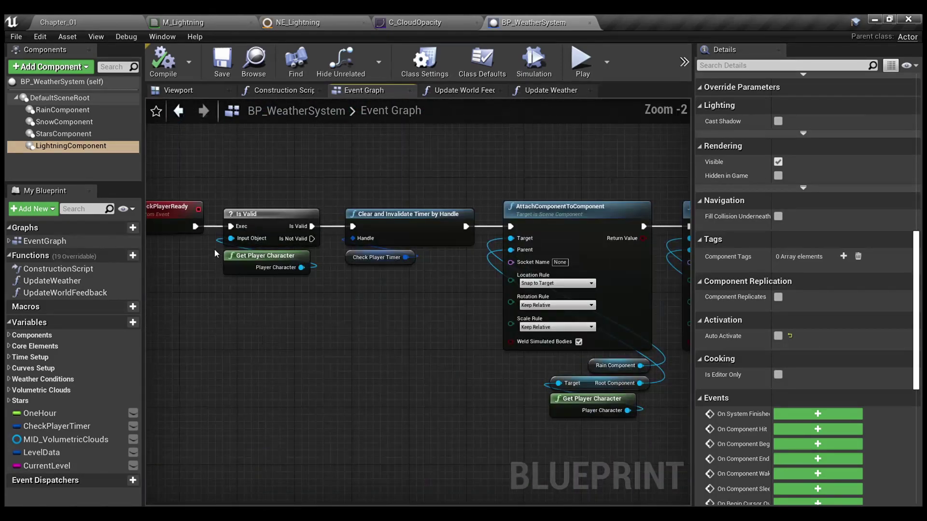
right_drag(178, 227, 228, 237)
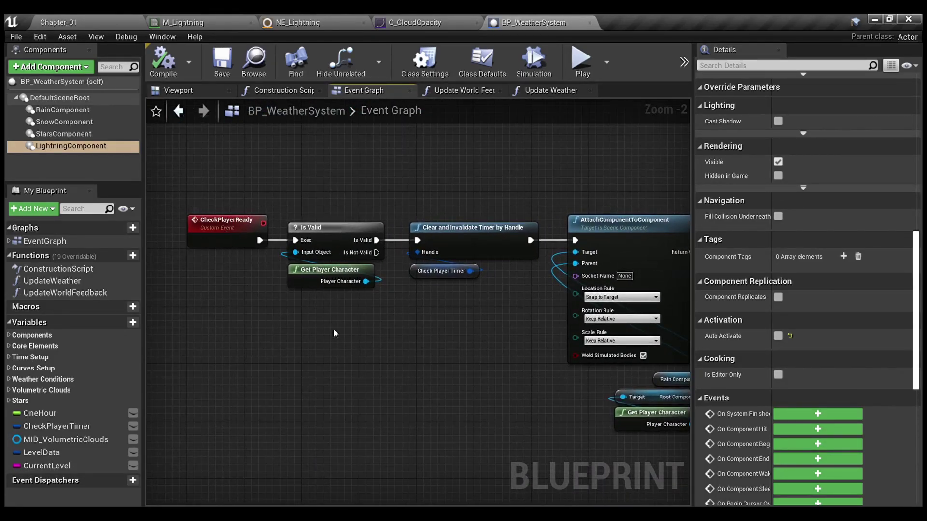
scroll(232, 255, down, 1)
right_drag(203, 282, 186, 303)
right_drag(482, 401, 367, 393)
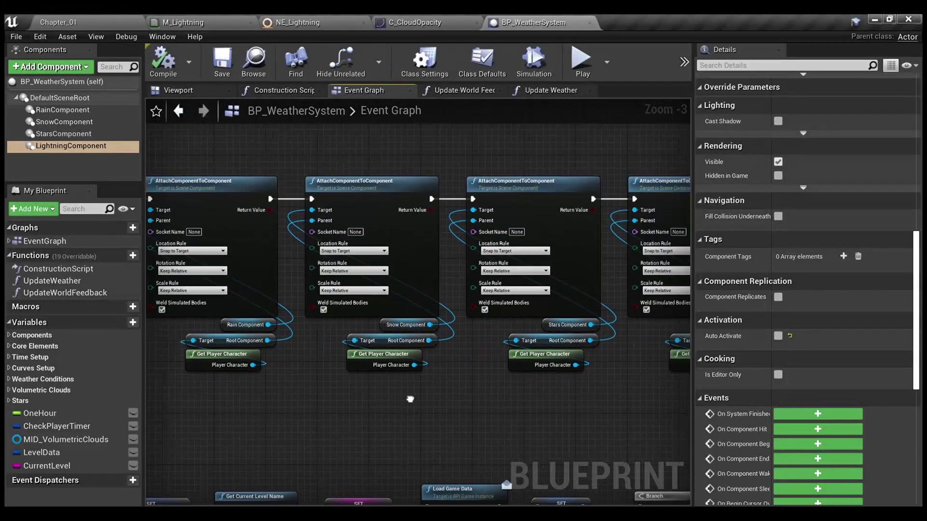
scroll(584, 401, up, 1)
drag(587, 393, 570, 333)
drag(543, 249, 542, 247)
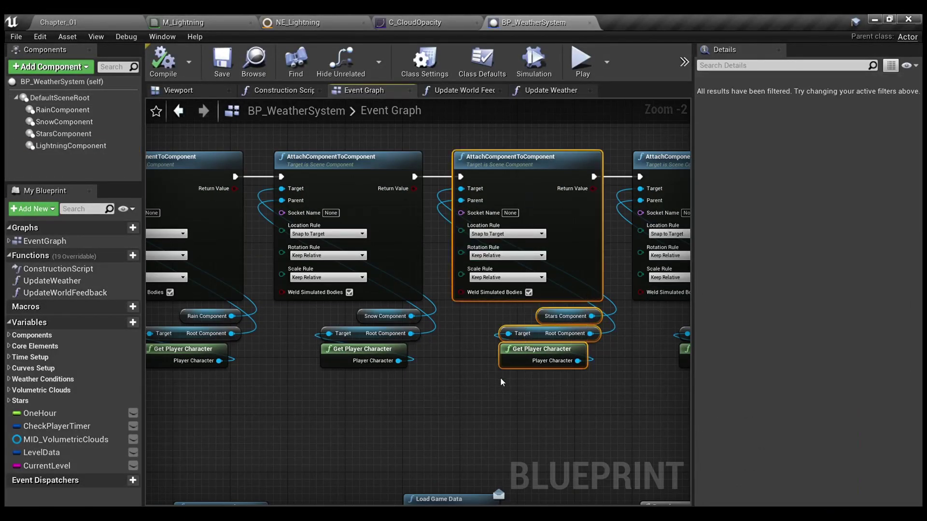
Select the Lightning AttachComponentToComponent group and centre the view on it
click(502, 382)
right_drag(502, 382, 216, 382)
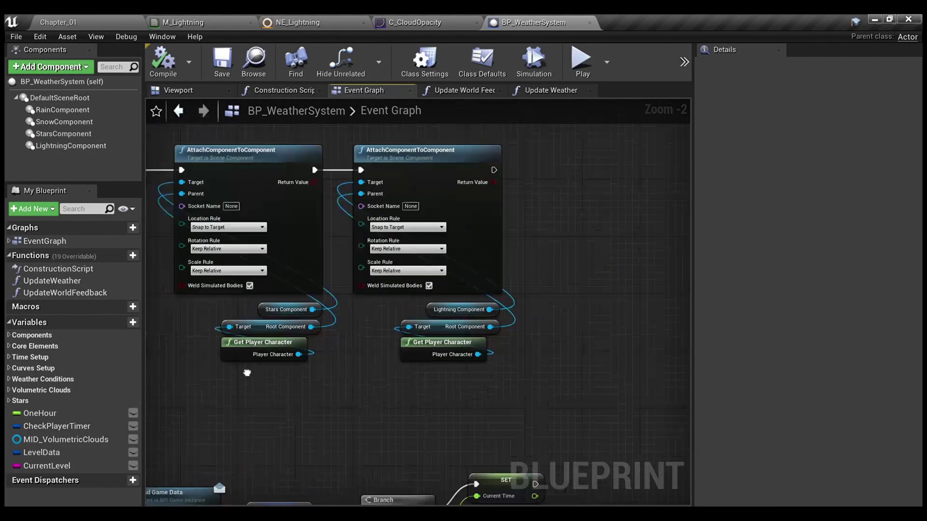
scroll(488, 386, up, 2)
drag(488, 326, 488, 275)
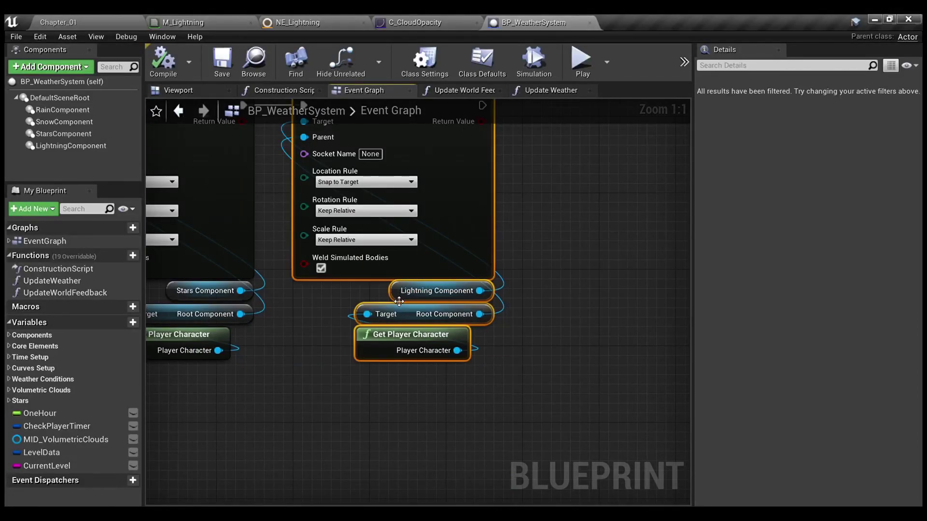
key(Home)
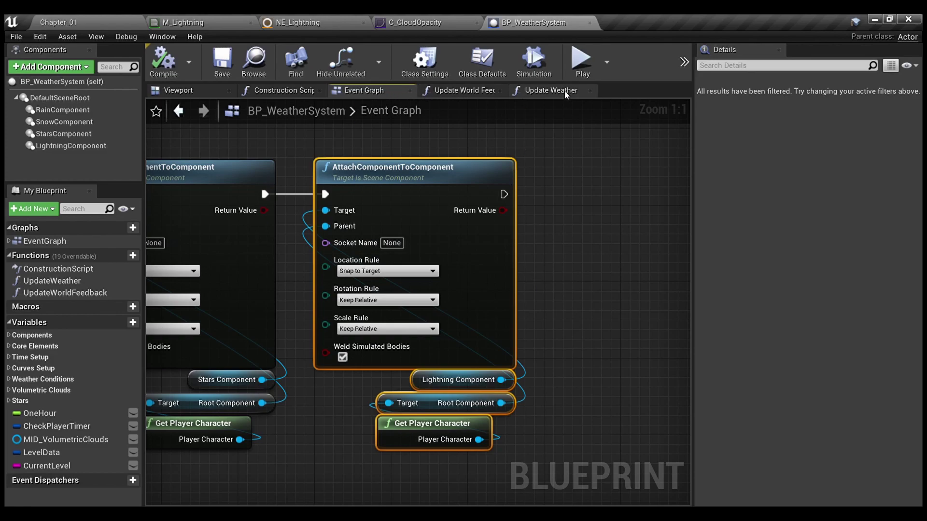
Compare the Update Weather cloud opacity check against the C_CloudOpacity curve
click(550, 91)
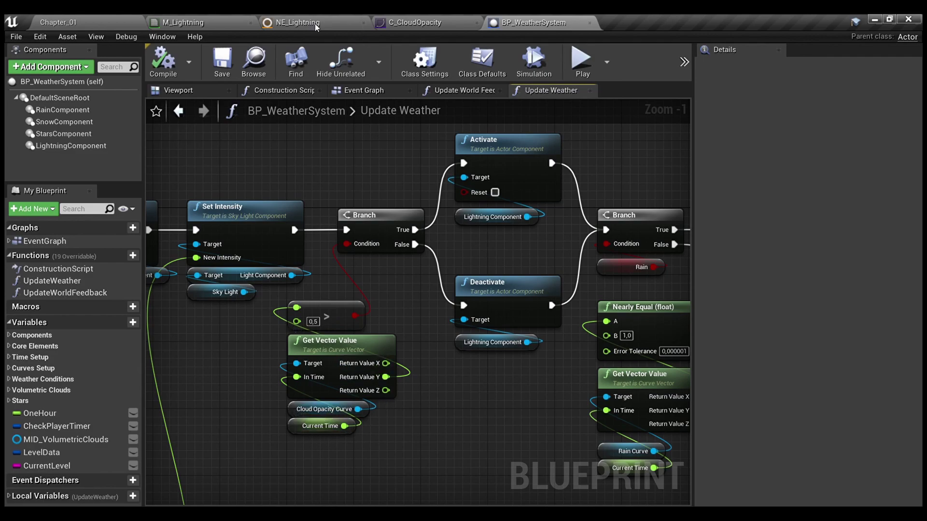
click(434, 22)
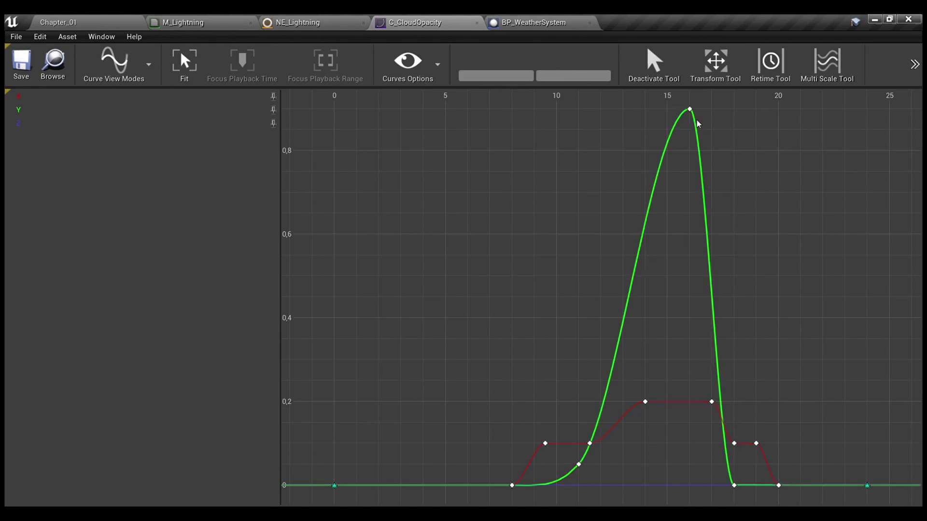
click(563, 23)
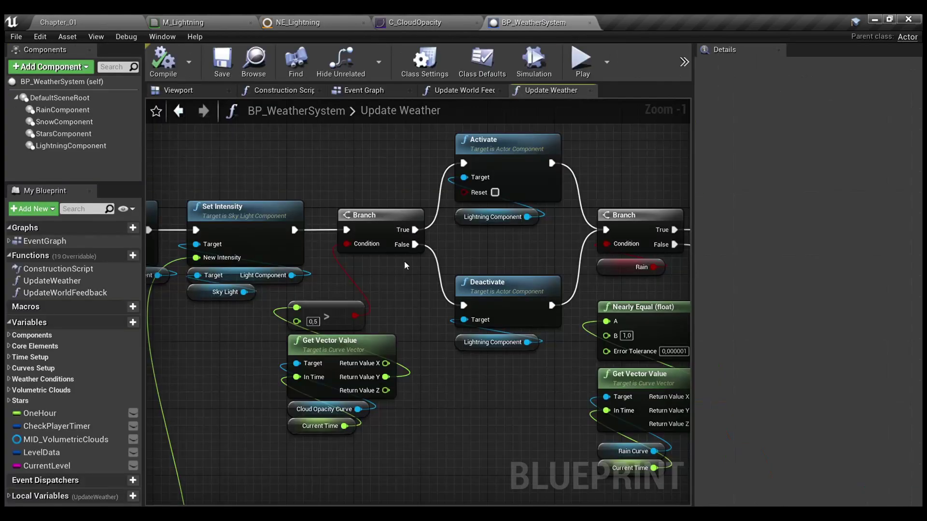
right_drag(401, 278, 468, 245)
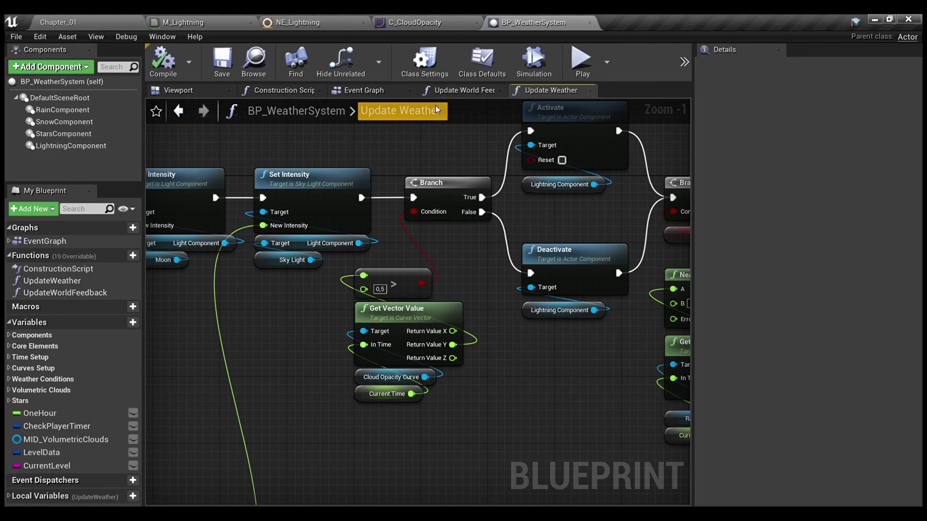
click(411, 22)
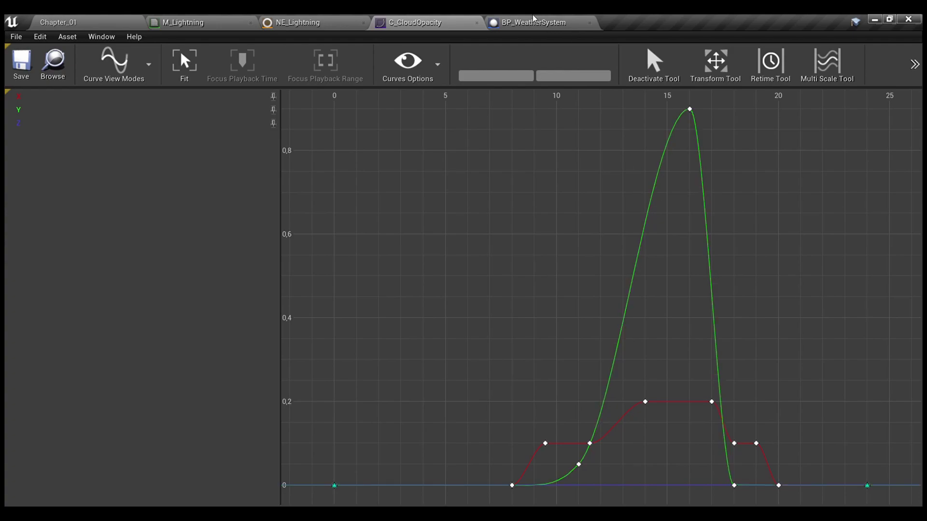
click(532, 22)
Review the Activate and Deactivate Lightning Component nodes, then show the whole branch chain
right_drag(545, 384, 373, 447)
drag(426, 280, 393, 227)
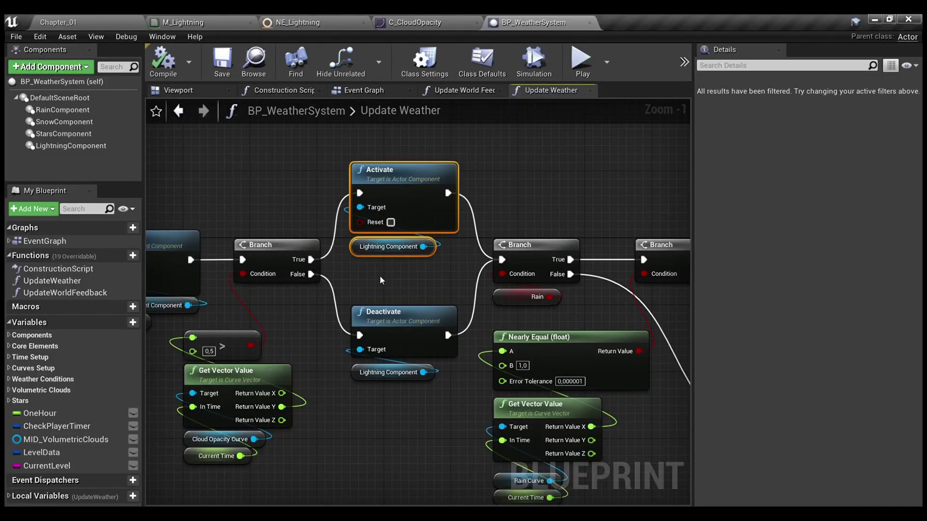
drag(382, 281, 430, 384)
click(431, 424)
scroll(431, 424, down, 2)
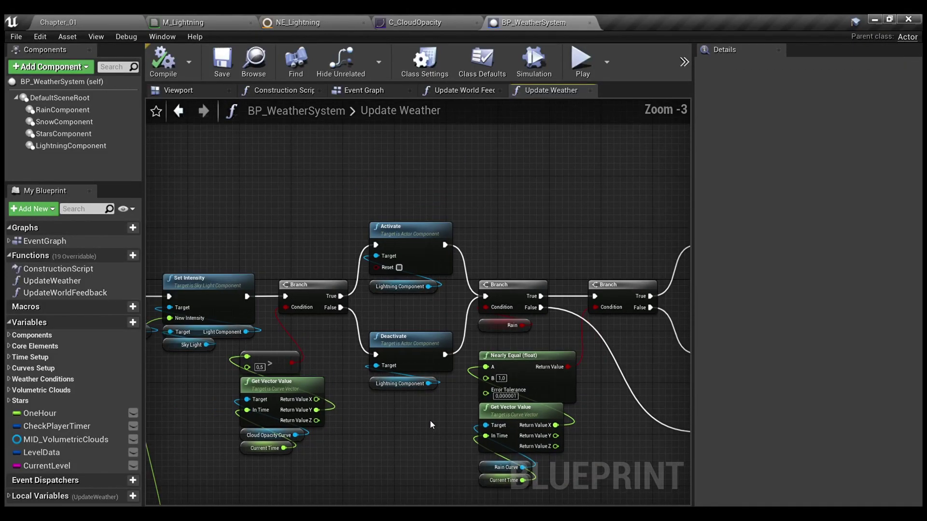
right_drag(431, 425, 497, 368)
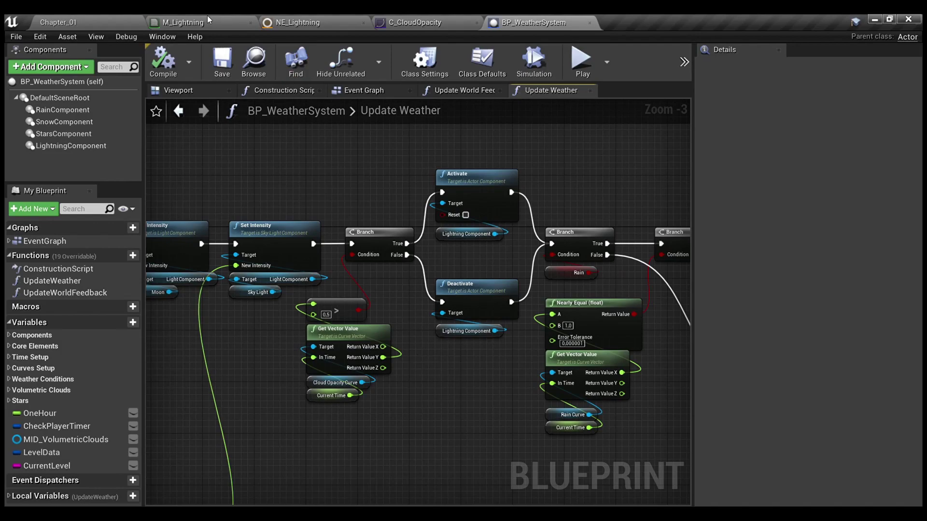